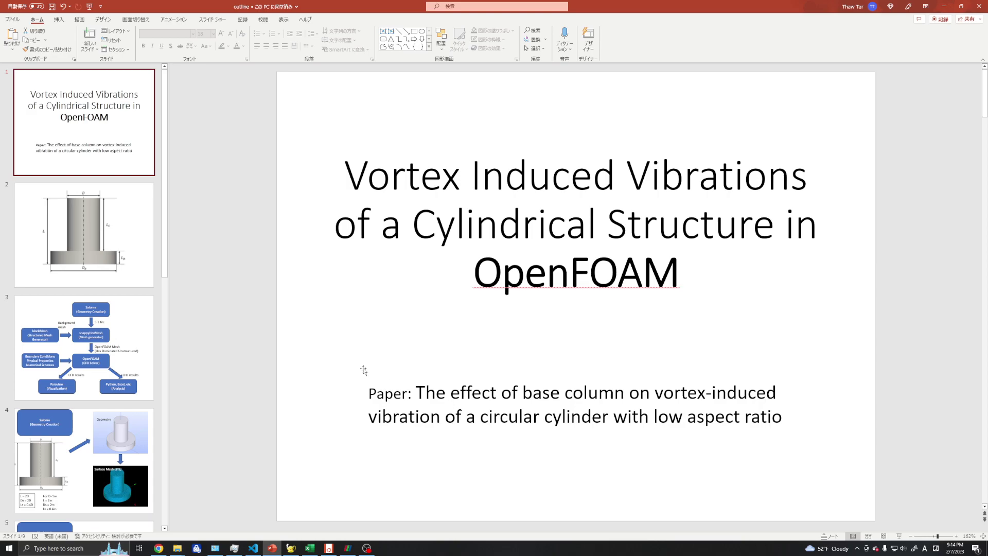
Show slide 3, the OpenFOAM workflow flowchart from Salome geometry to Paraview.
left_click(97, 339)
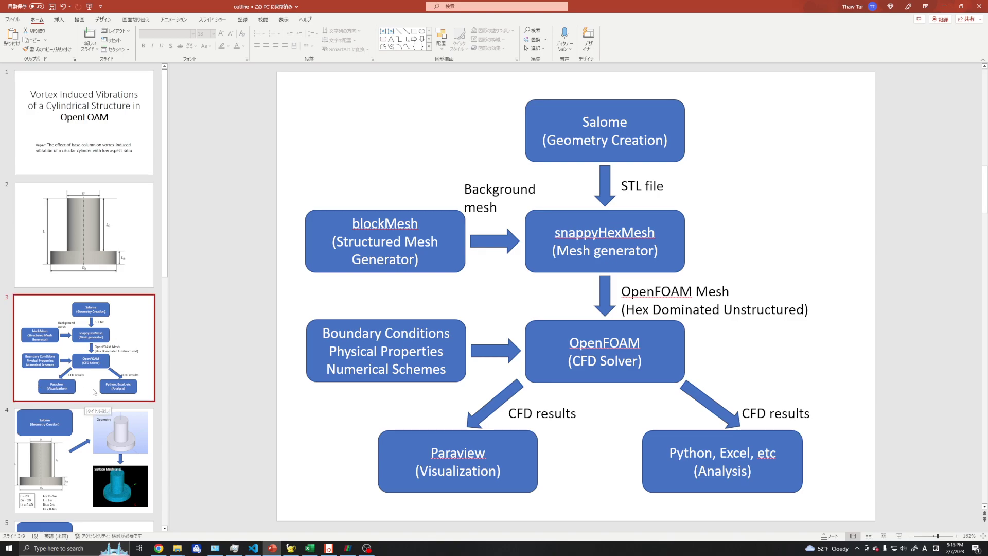
Display slide 5, BlockMesh Background Mesh Creation, with the 20D/30D/10D cylinder domain.
scroll(95, 386, "down", 3)
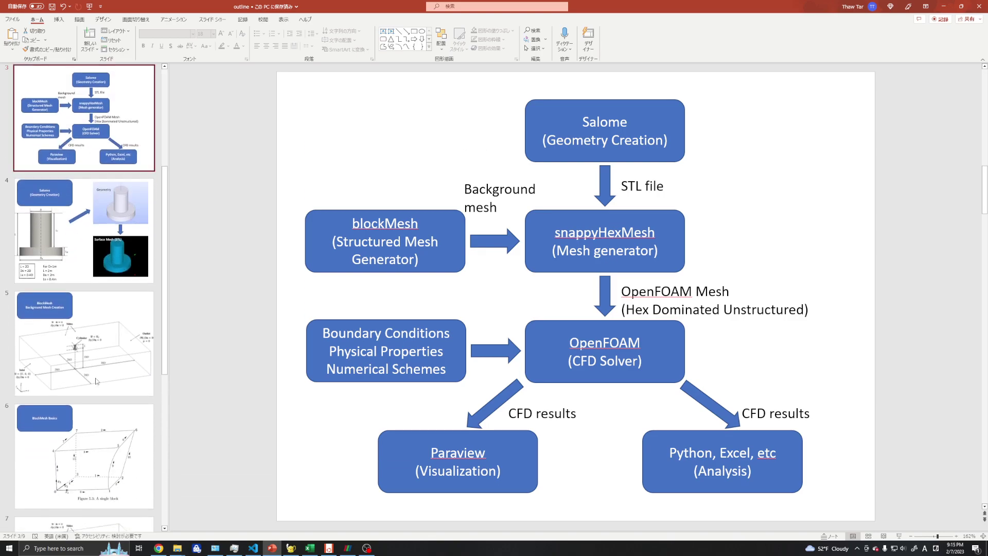
left_click(96, 350)
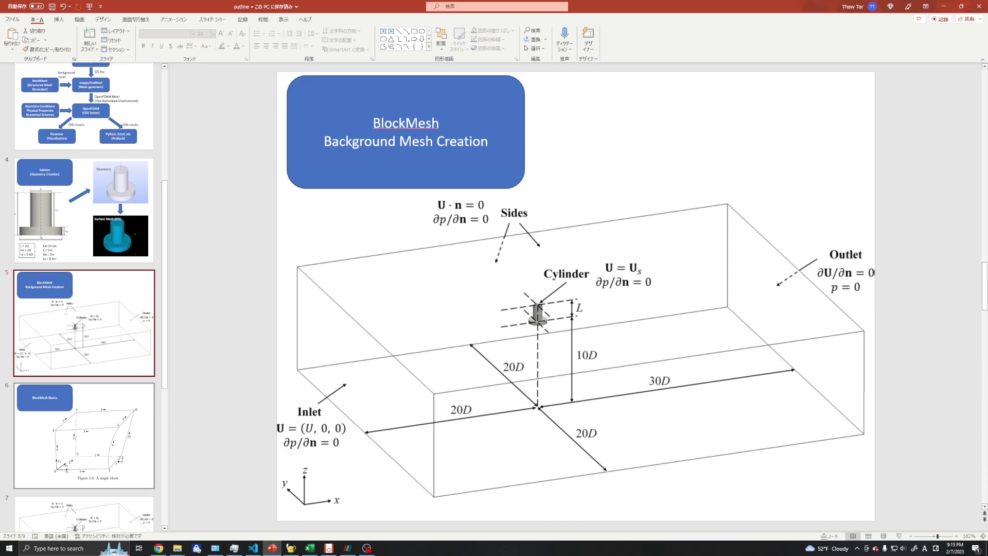
Show slide 6, BlockMesh Basics, and restore PowerPoint to a smaller window.
left_click(112, 457)
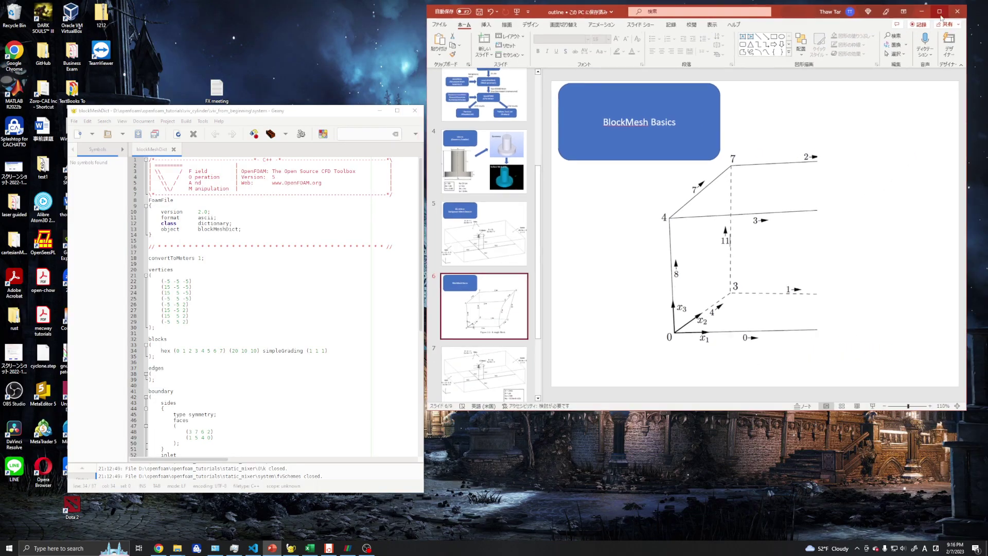
left_click(960, 6)
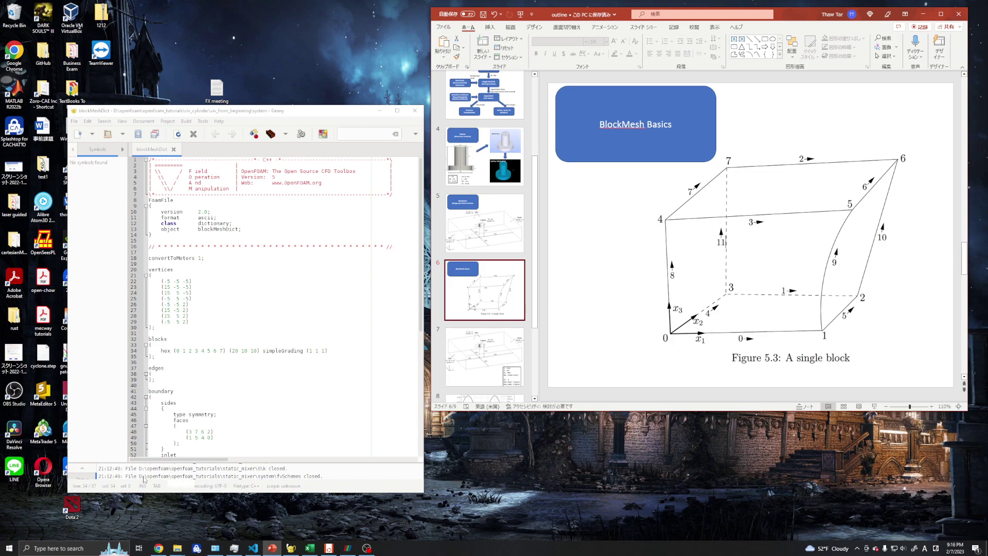
Navigate File Explorer to viv_from_beginning\system and open blockMeshDict with Geany.
mouse_move(177, 548)
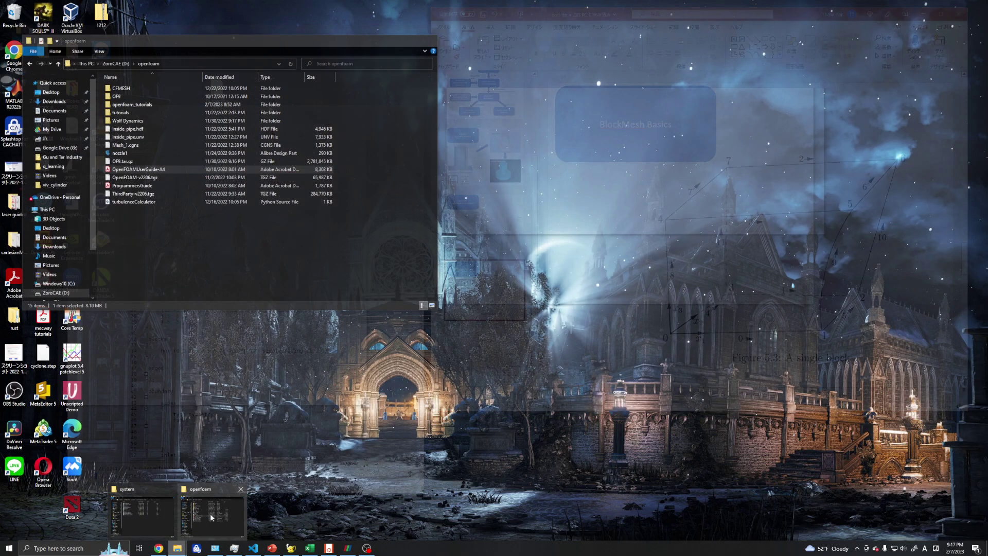
left_click(147, 514)
left_click(190, 53)
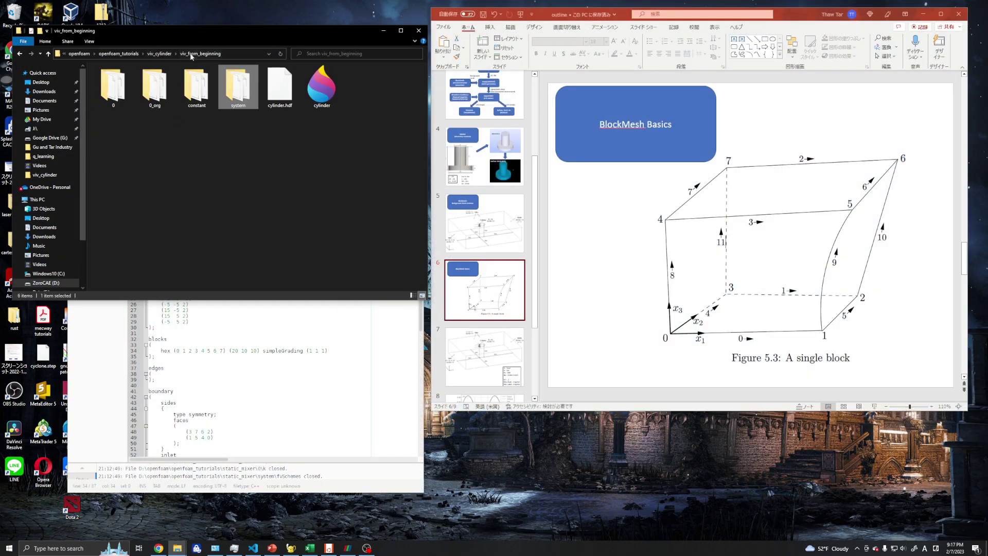
left_click_drag(280, 32, 402, 104)
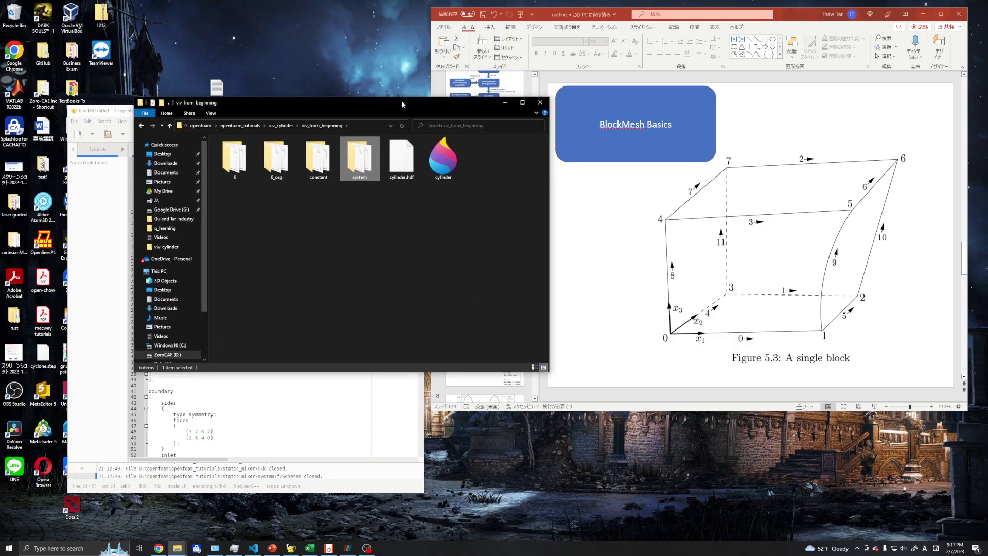
double_click(360, 166)
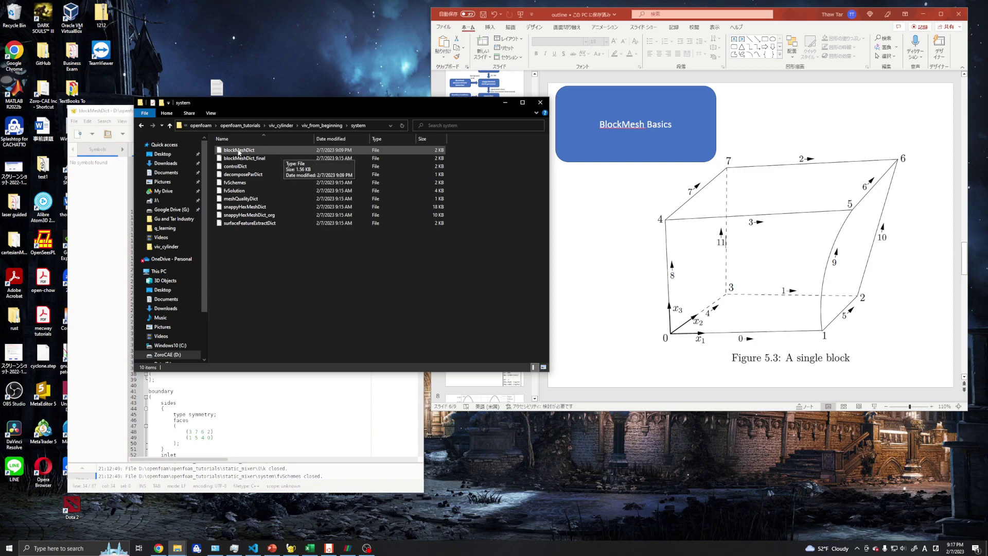
left_click(313, 125)
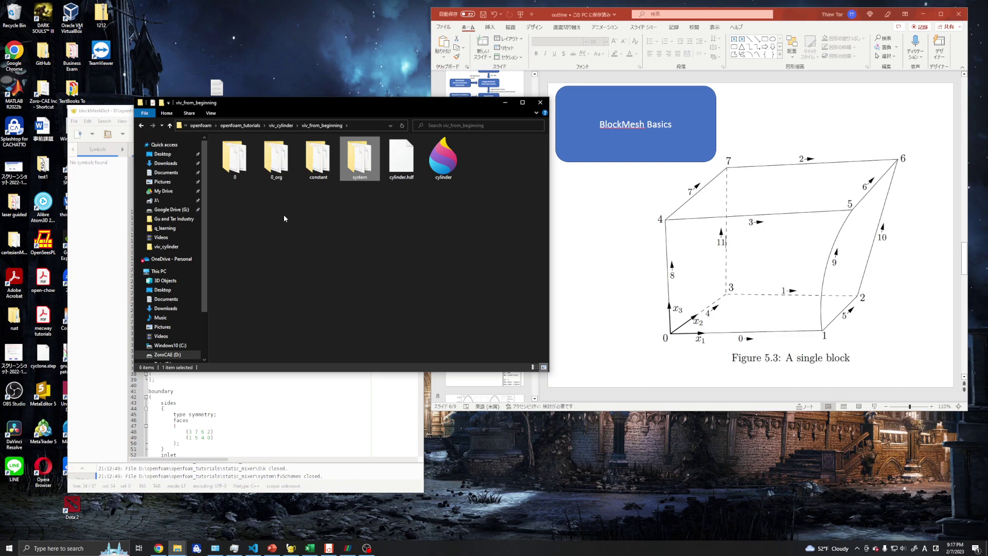
double_click(364, 160)
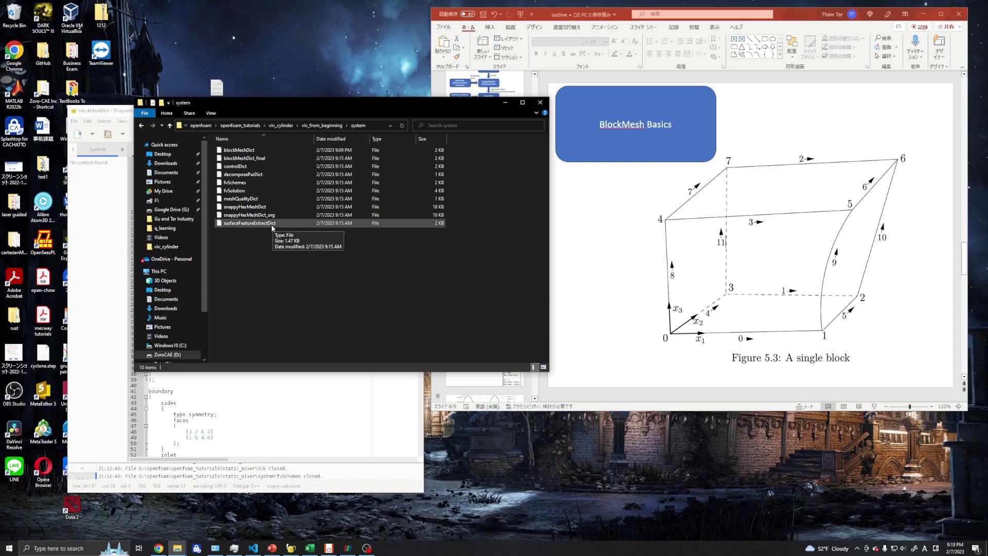
double_click(240, 150)
double_click(463, 190)
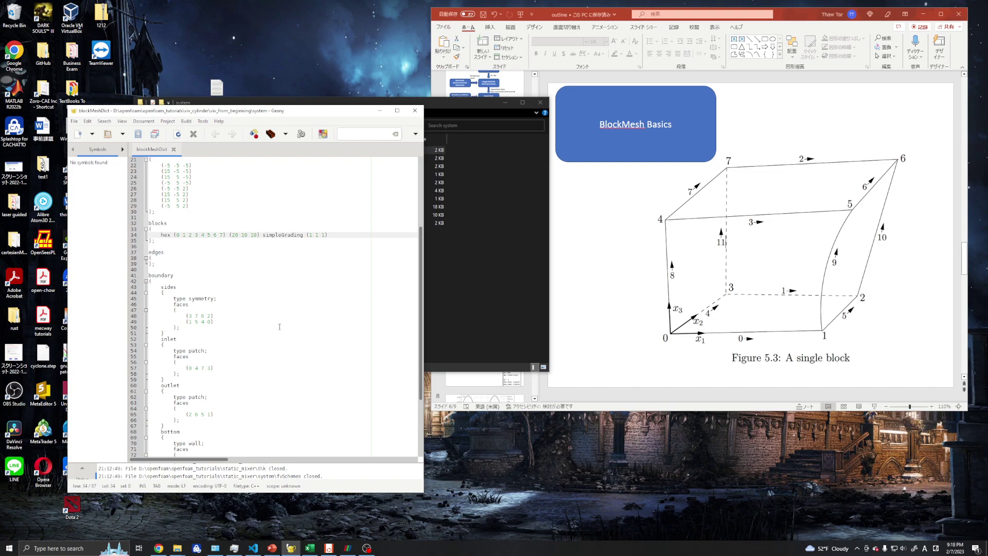
Briefly change convertToMeters to 0.001, revert to 1, save, and select vertex (-5 -5 -5).
scroll(291, 335, "up", 7)
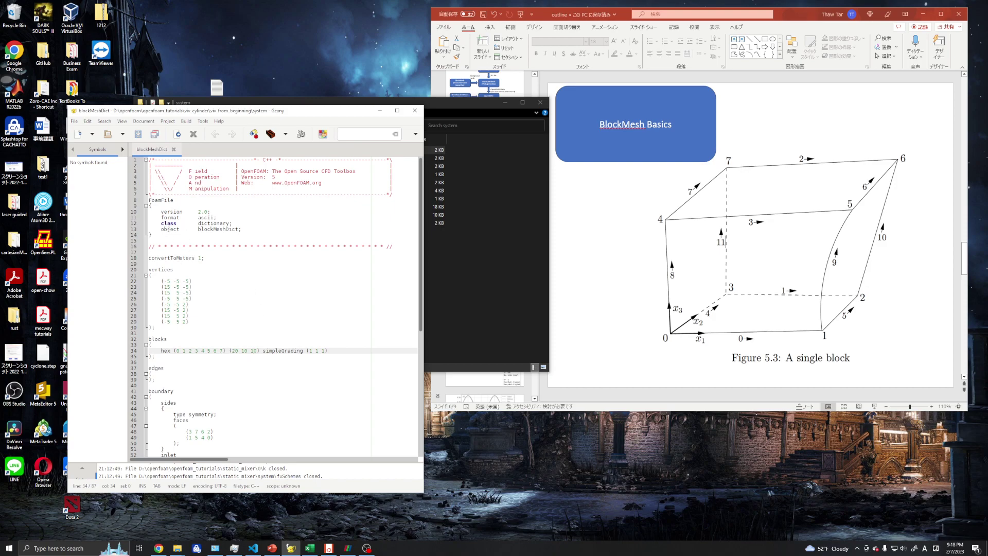
scroll(172, 252, "down", 1)
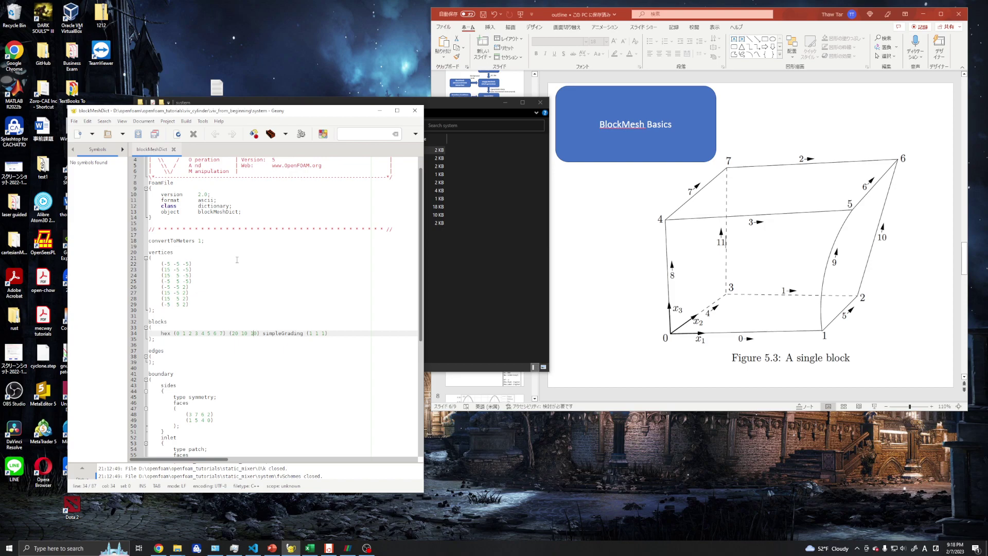
left_click(198, 241)
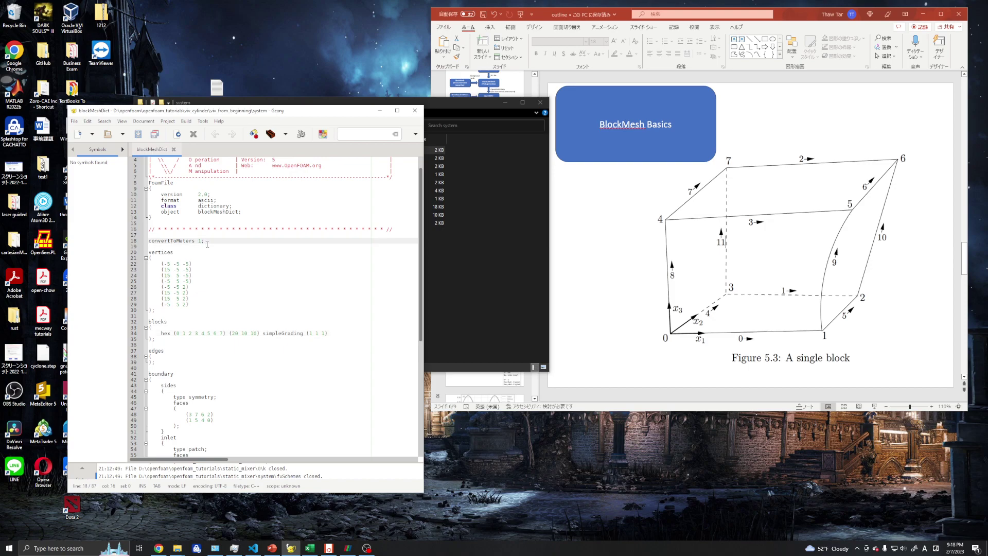
type("0.")
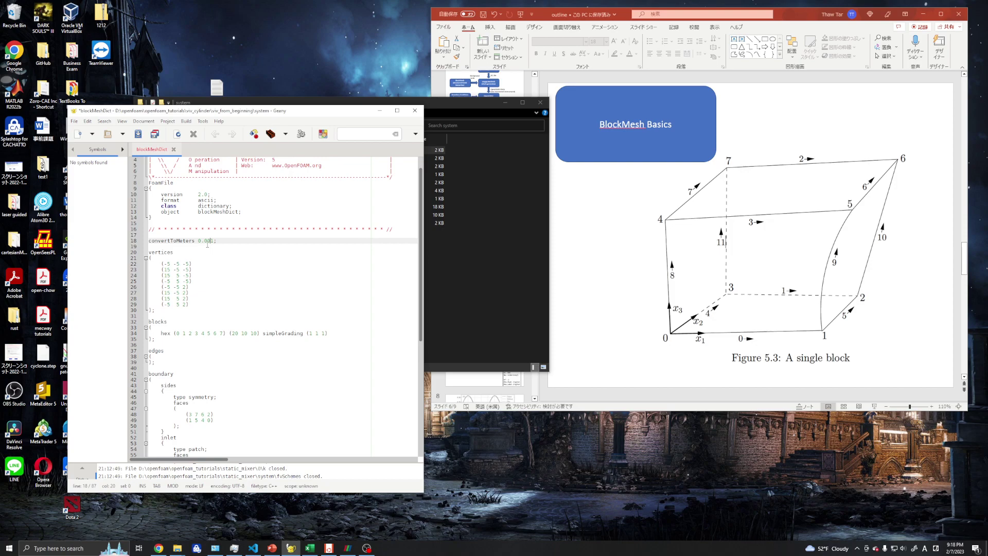
key("BackSpace")
key("BackSpace")
key("BackSpace")
key("BackSpace")
key("ctrl+s")
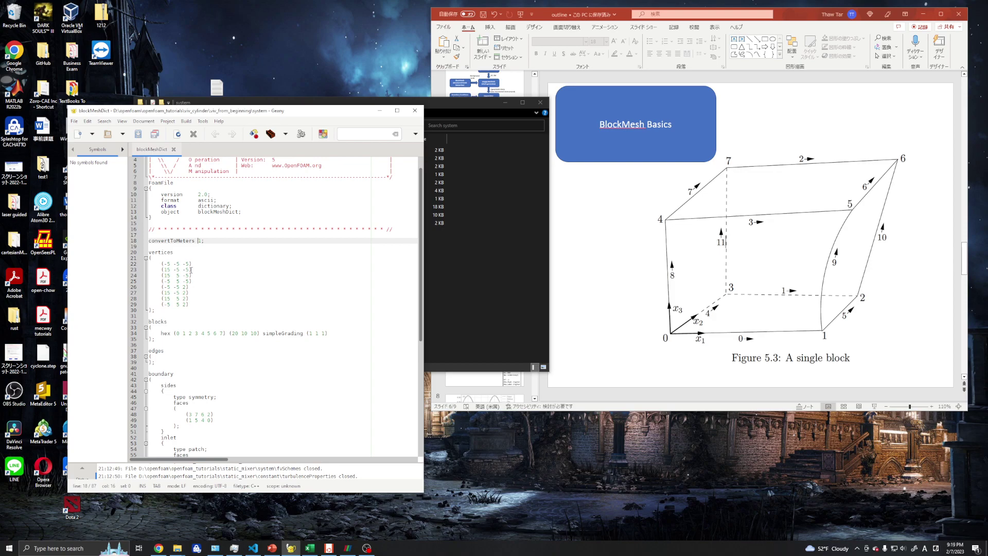
left_click_drag(161, 263, 193, 268)
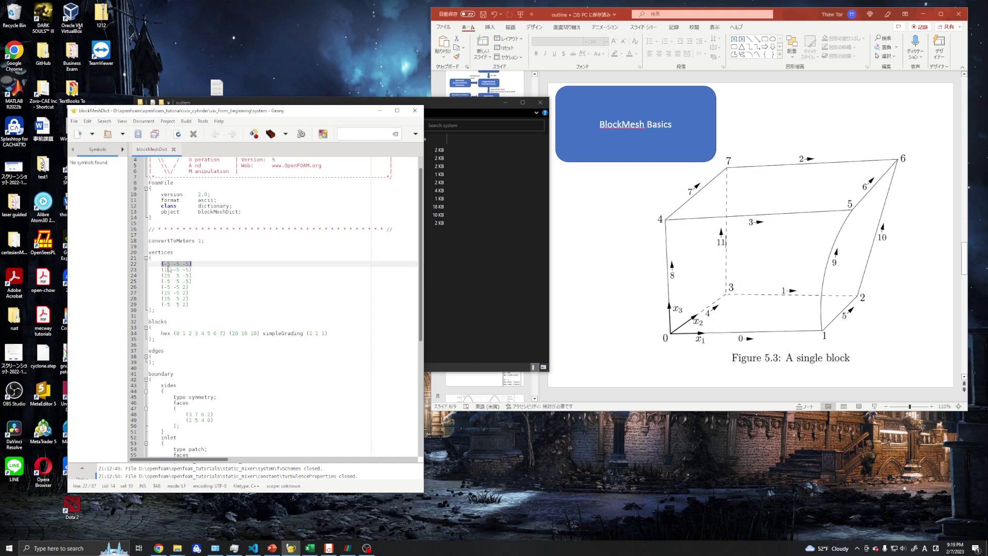
Move the PowerPoint window left and down, then highlight the vertices list and blocks entry.
left_click(664, 299)
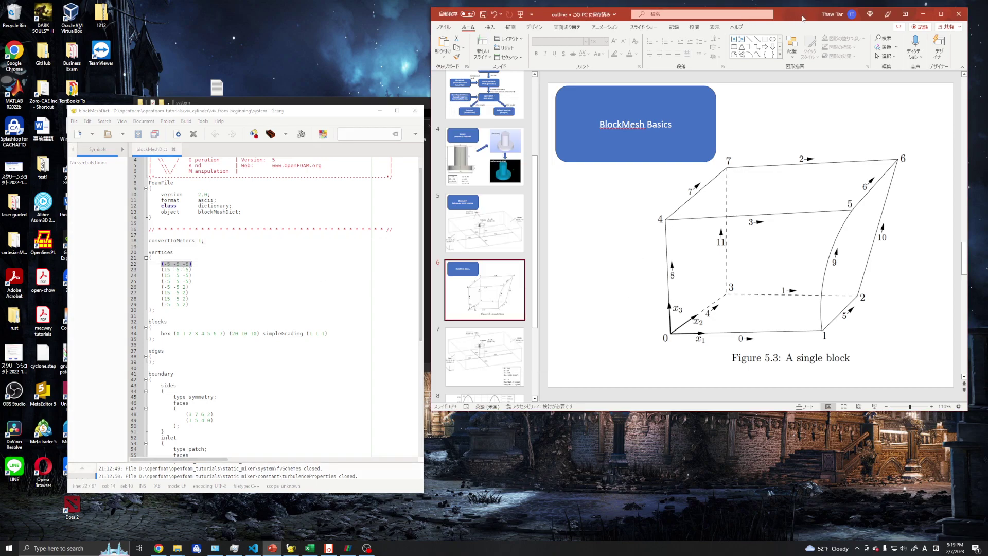
left_click_drag(802, 17, 654, 49)
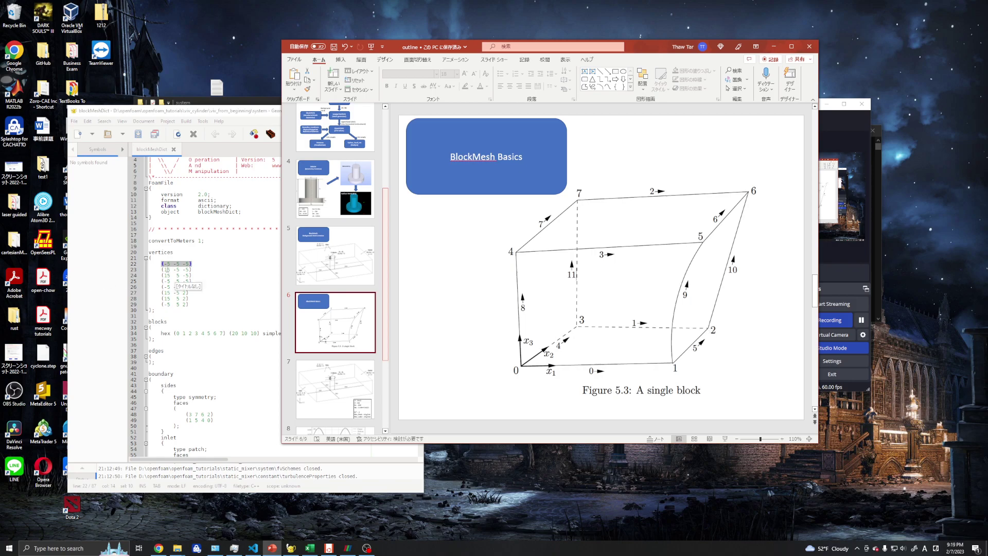
left_click(160, 265)
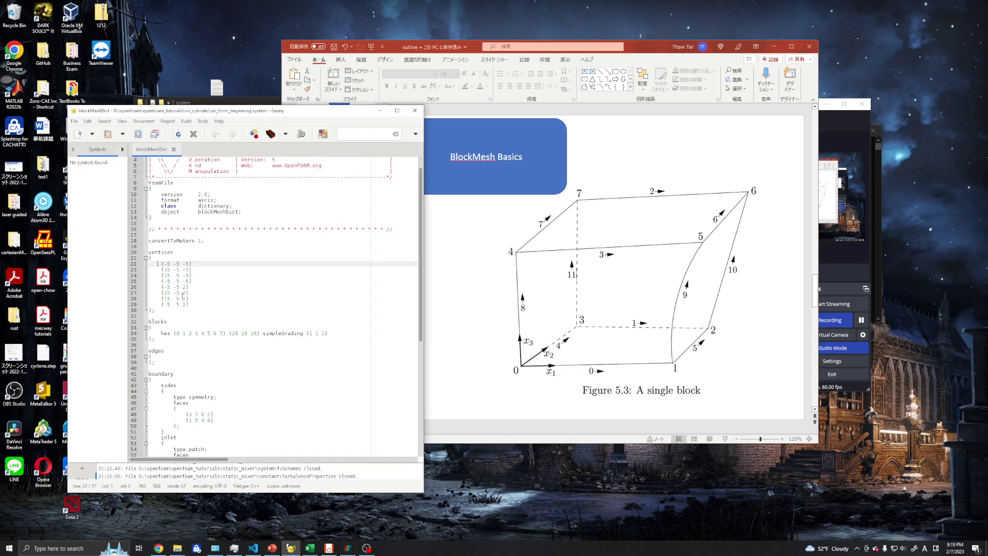
left_click_drag(159, 264, 155, 309)
key("Right")
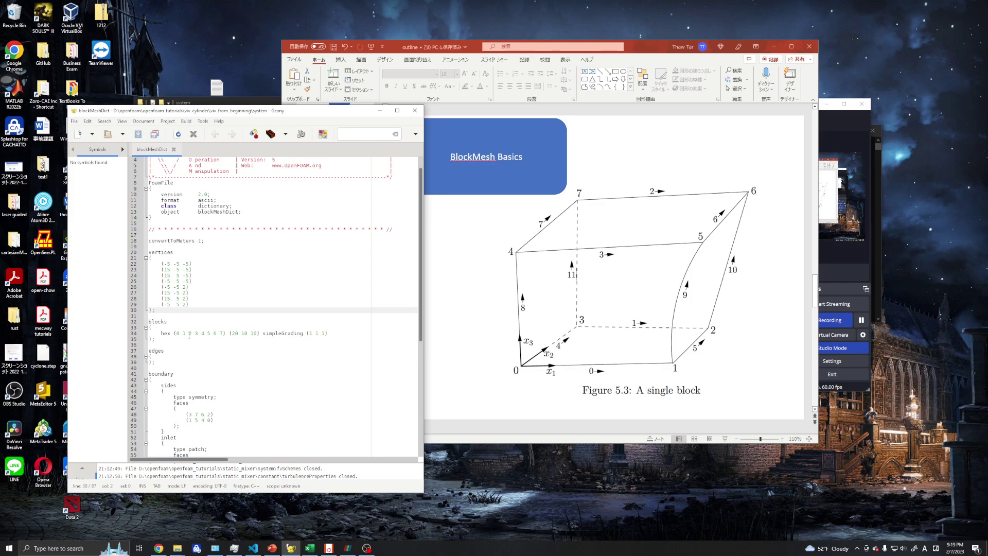
left_click_drag(149, 322, 174, 344)
left_click(175, 345)
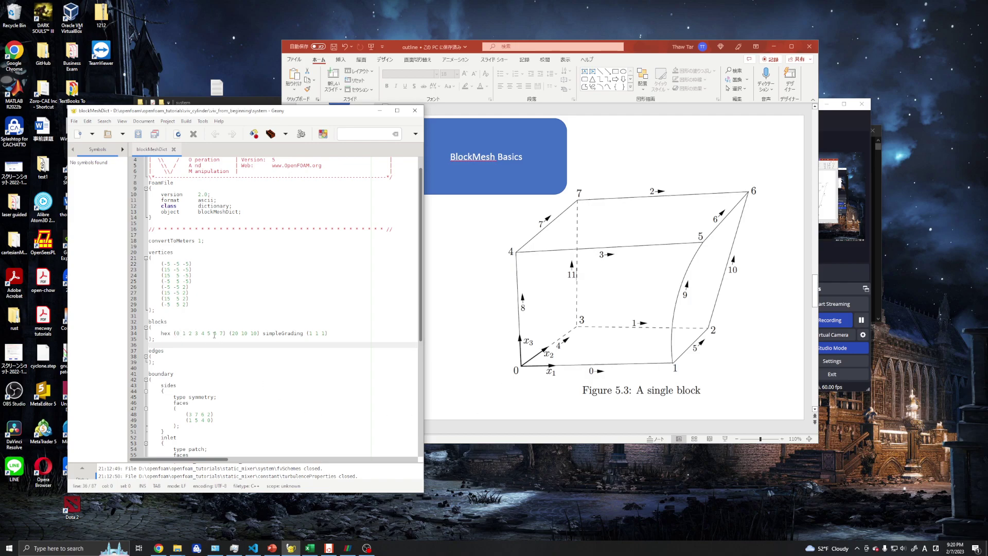
Add comments //0 and //1 at the ends of the first two vertex lines.
left_click(192, 264)
type("//0")
left_click(201, 269)
type("/")
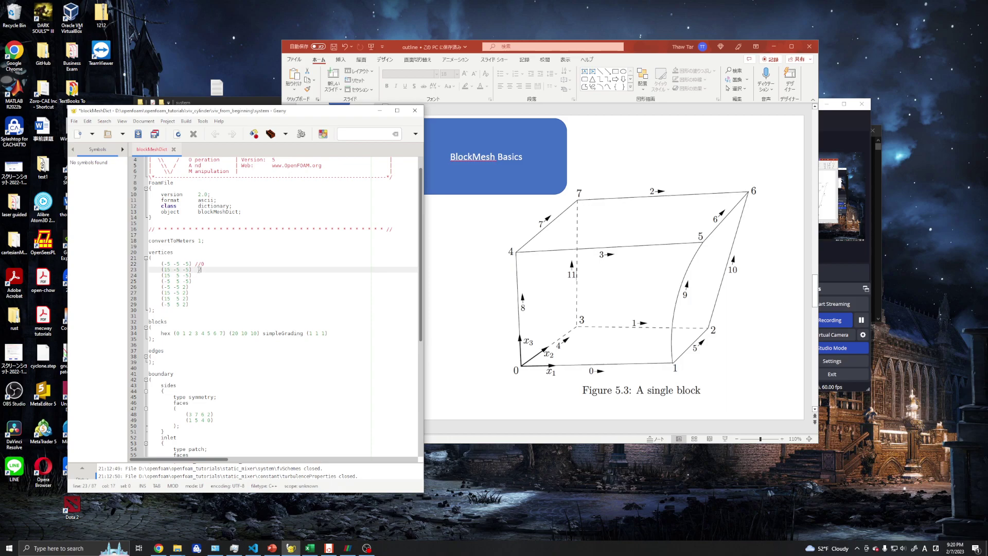
type("/1")
key("Down")
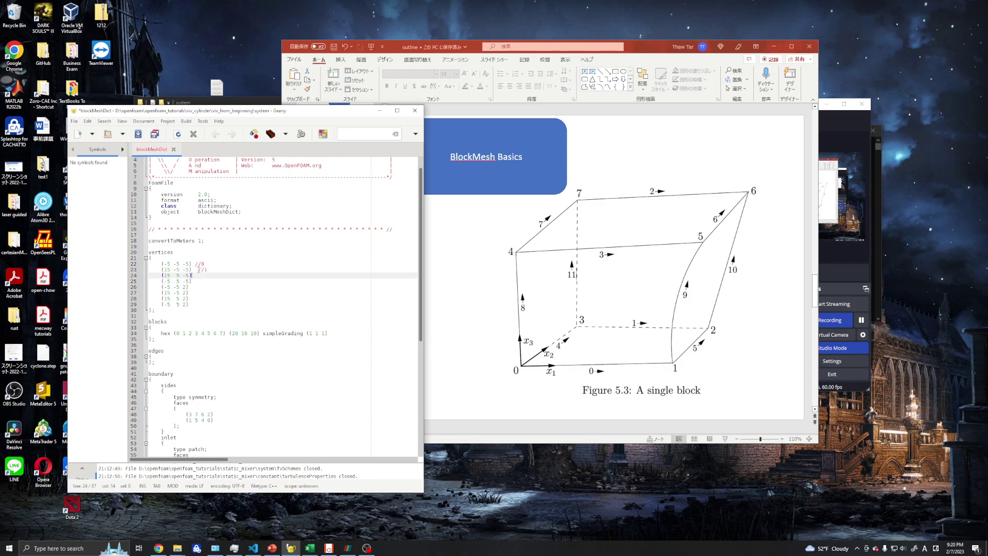
Save blockMeshDict with its //0, //1 and //7 vertex labels.
left_click(204, 304)
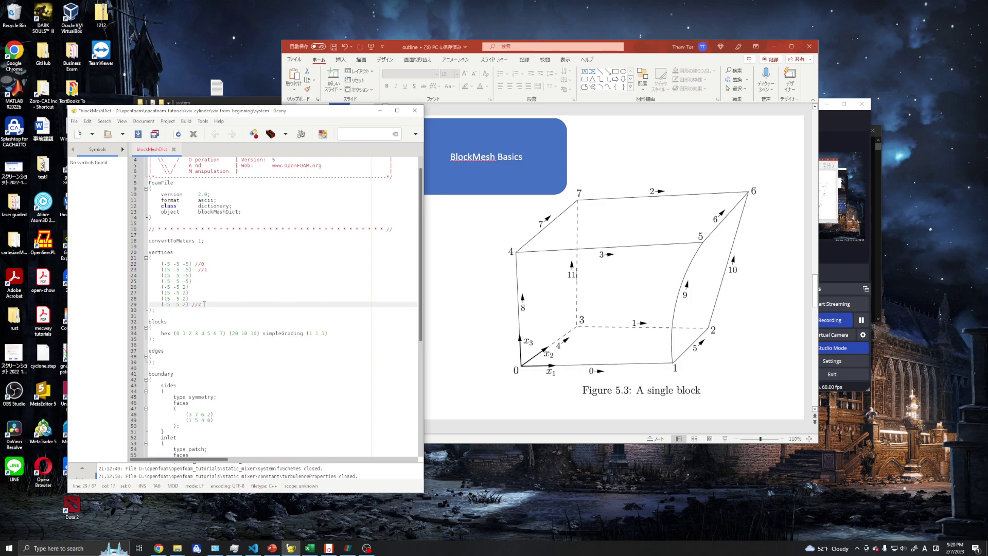
key("ctrl+s")
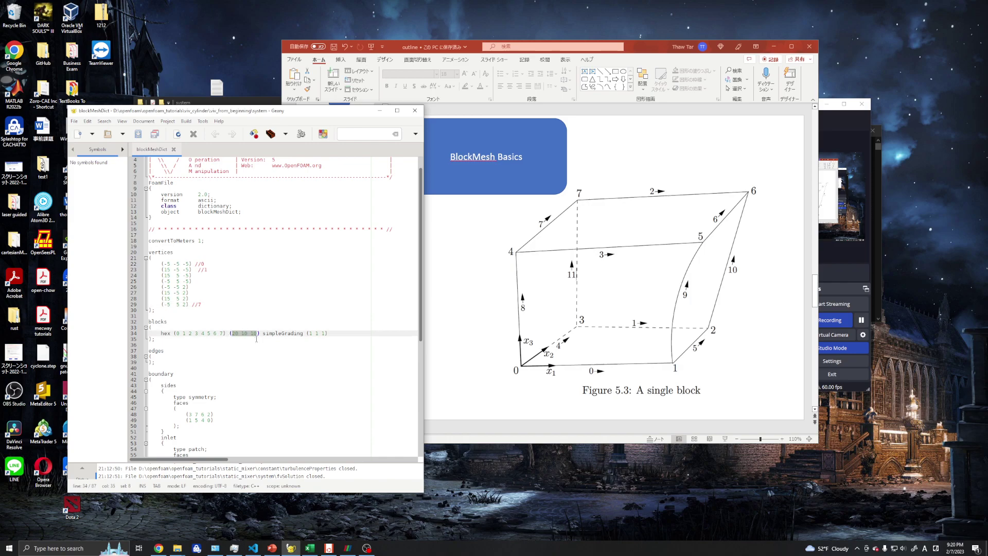
left_click(235, 341)
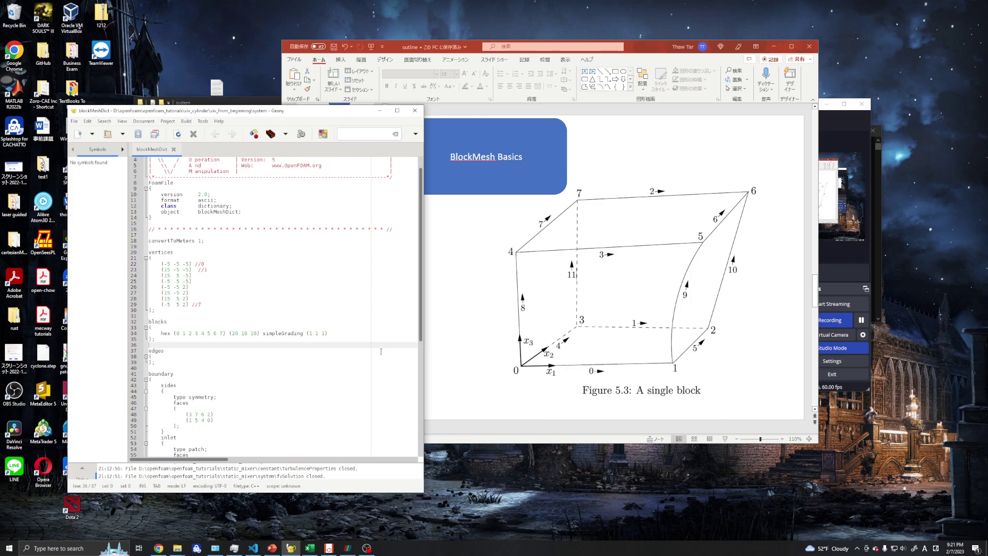
Keep simpleGrading at 1 1 1 and save blockMeshDict.
left_click(312, 333)
type("0")
key("BackSpace")
key("ctrl+s")
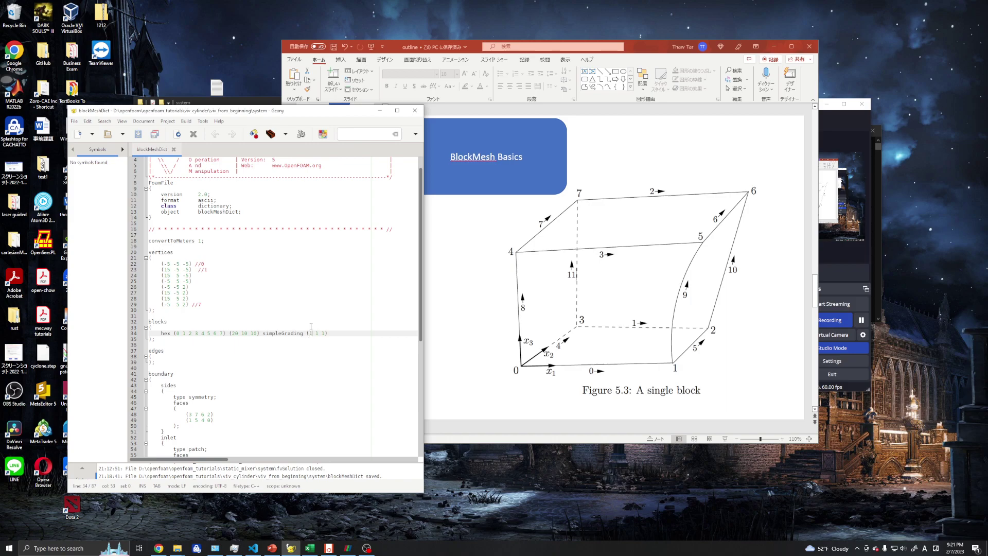
Add the comment '//number of elemts stretch' on the line above the hex block entry.
left_click(235, 322)
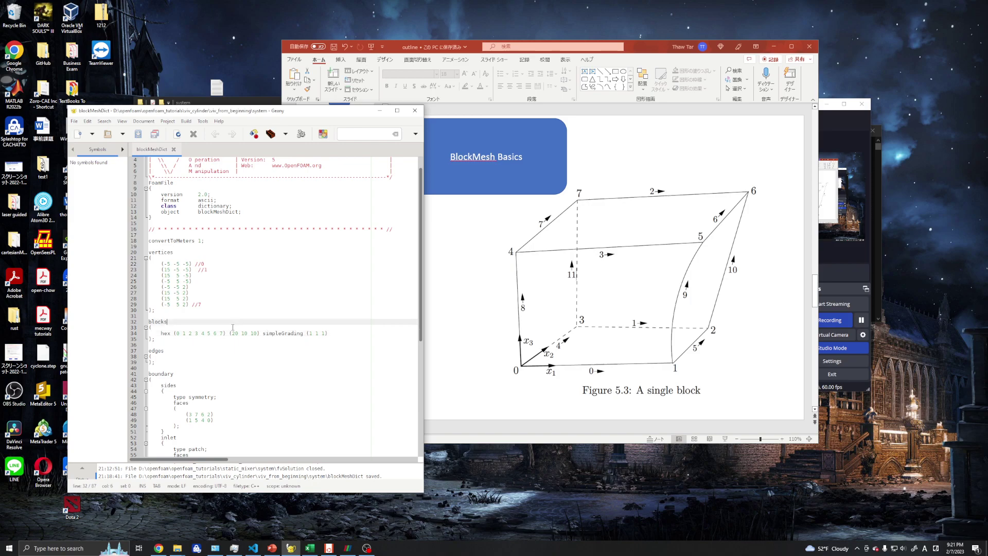
left_click(191, 326)
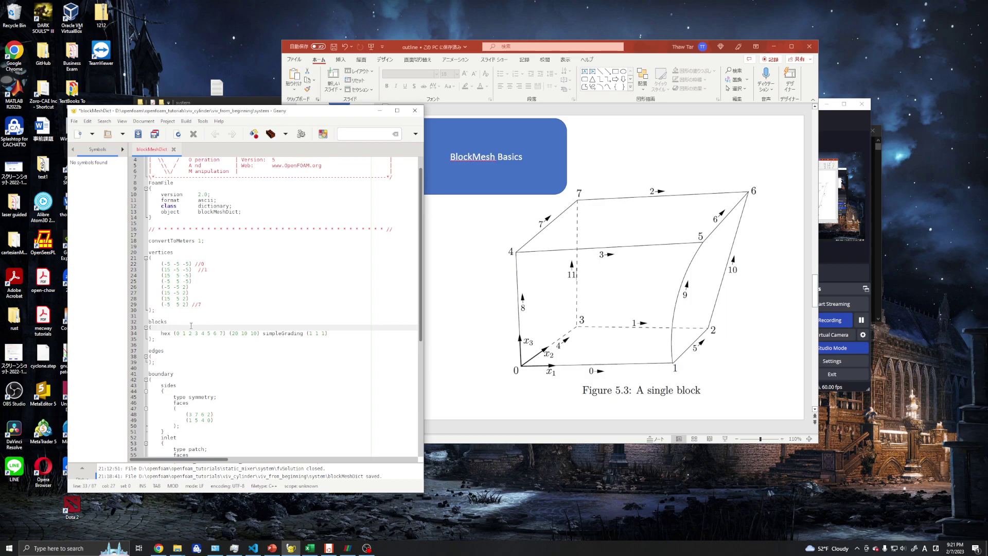
type("//")
type("nume")
type("ber")
type(" of elem")
type("ts")
key("BackSpace")
key("BackSpace")
key("BackSpace")
type("tre")
scroll(246, 338, "down", 1)
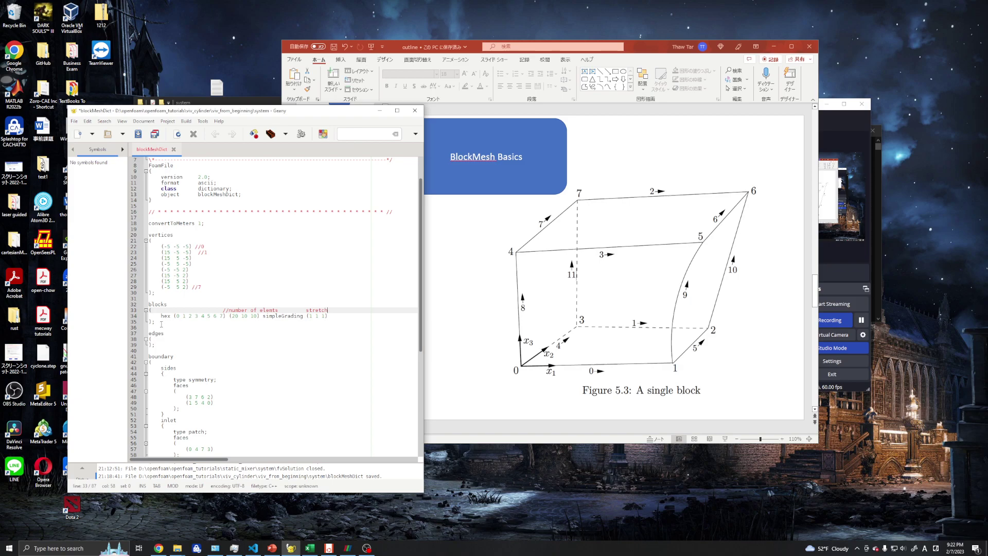
scroll(160, 338, "down", 4)
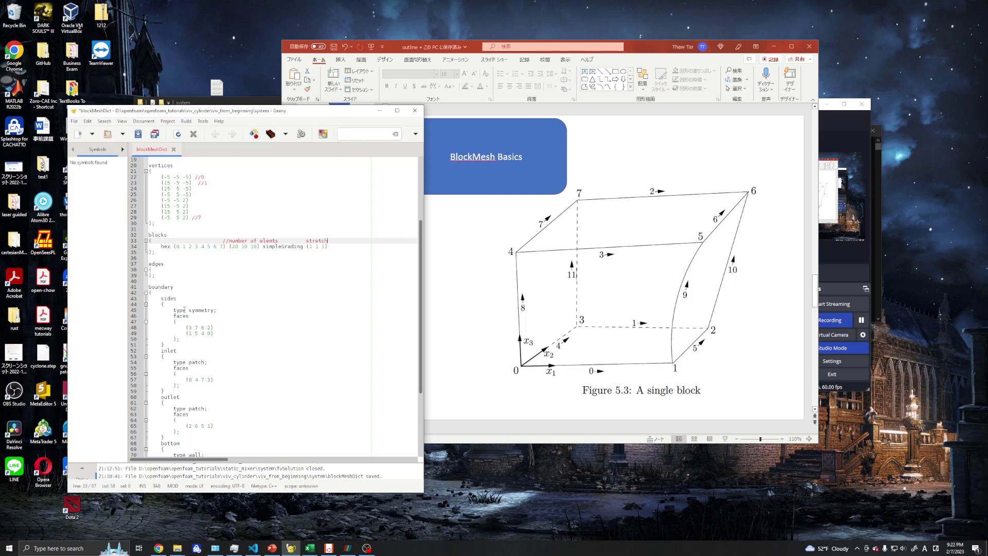
scroll(193, 314, "down", 2)
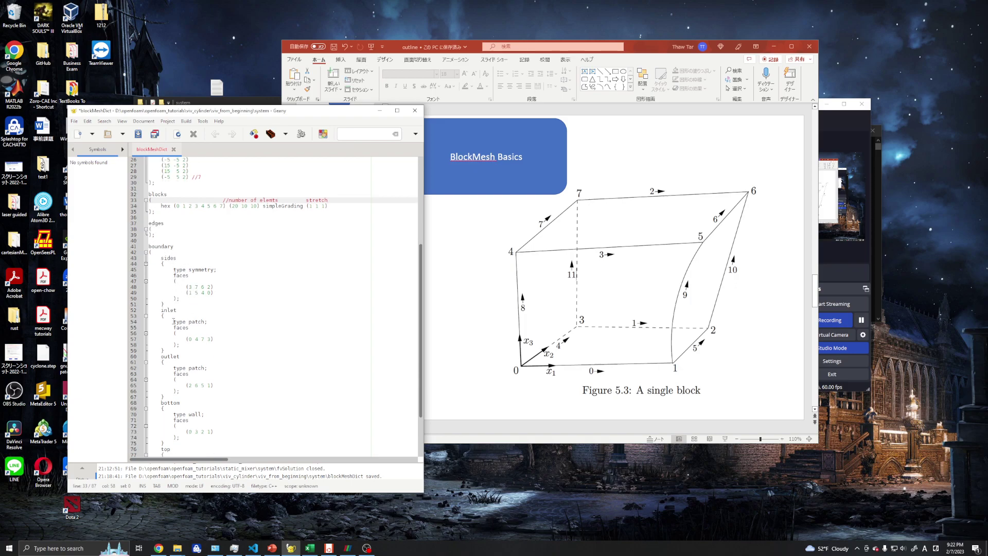
scroll(170, 295, "down", 1)
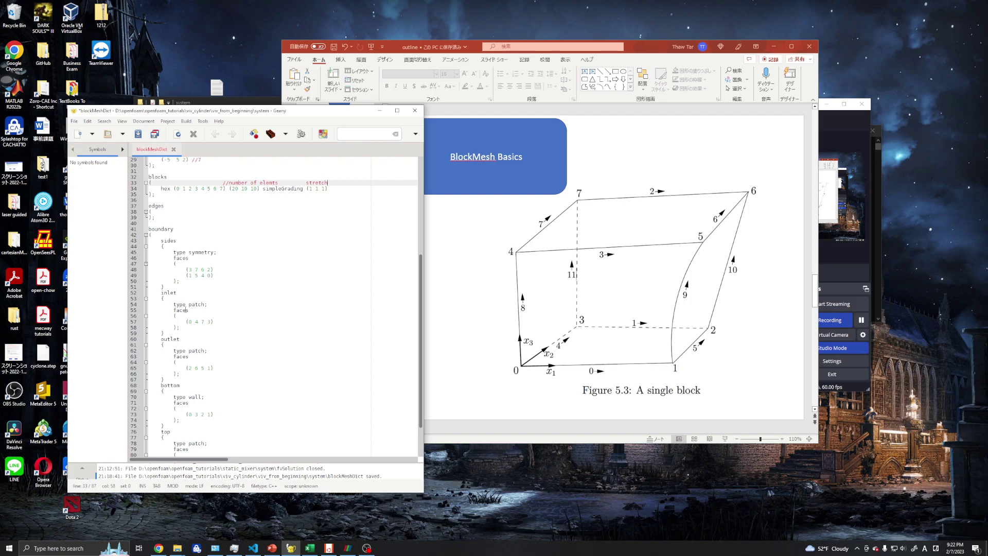
Go back to slide 5 and move the PowerPoint window further right.
left_click(490, 288)
key("Page_Up")
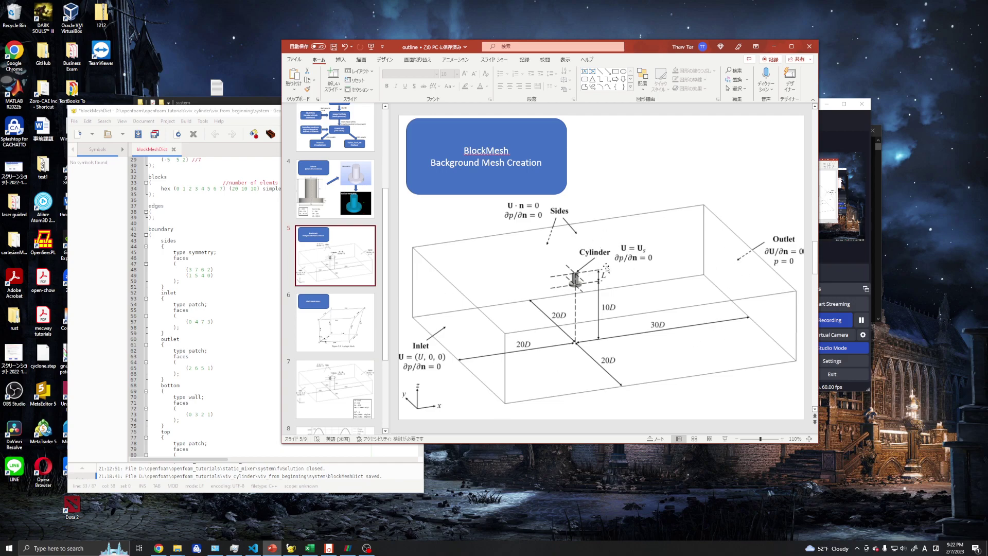
left_click_drag(651, 49, 720, 56)
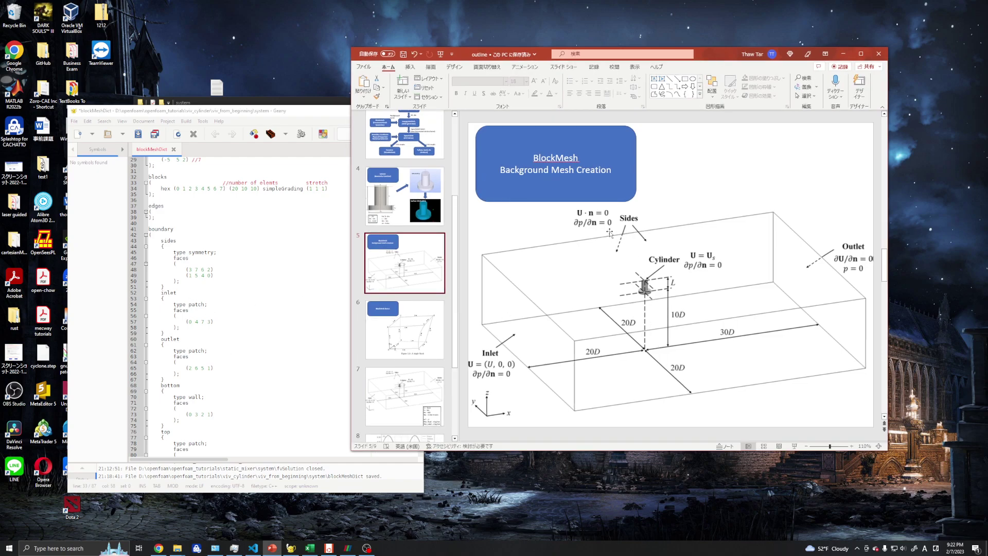
Highlight vertex numbers 3 7 on line 48, then display slide 6, BlockMesh Basics.
left_click_drag(189, 269, 207, 269)
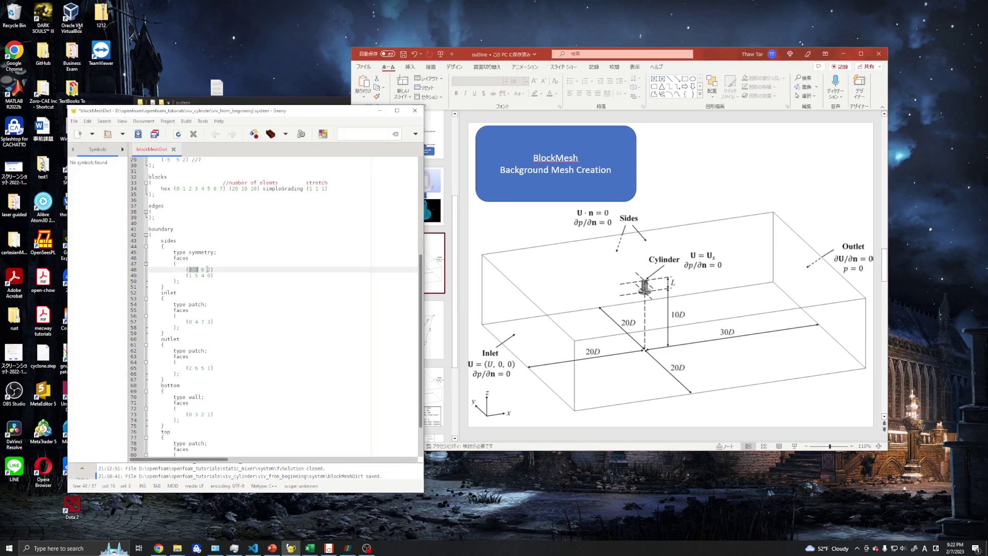
left_click(213, 276)
scroll(211, 310, "up", 2)
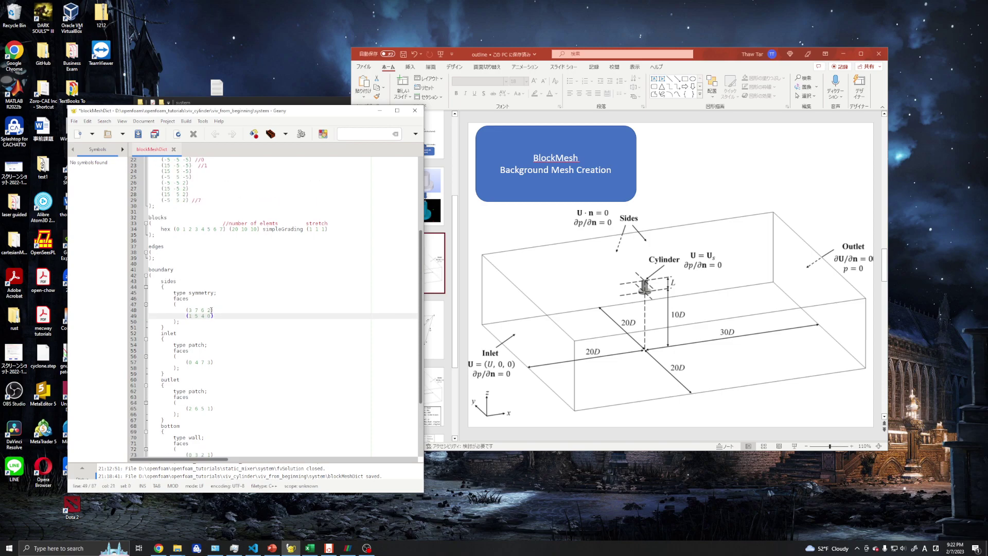
scroll(211, 309, "up", 1)
left_click(432, 328)
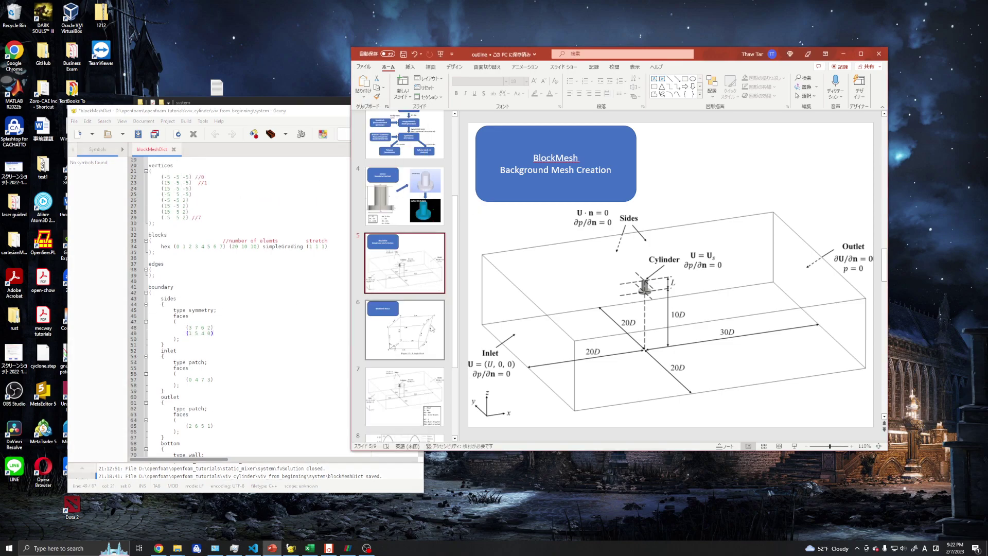
left_click(428, 328)
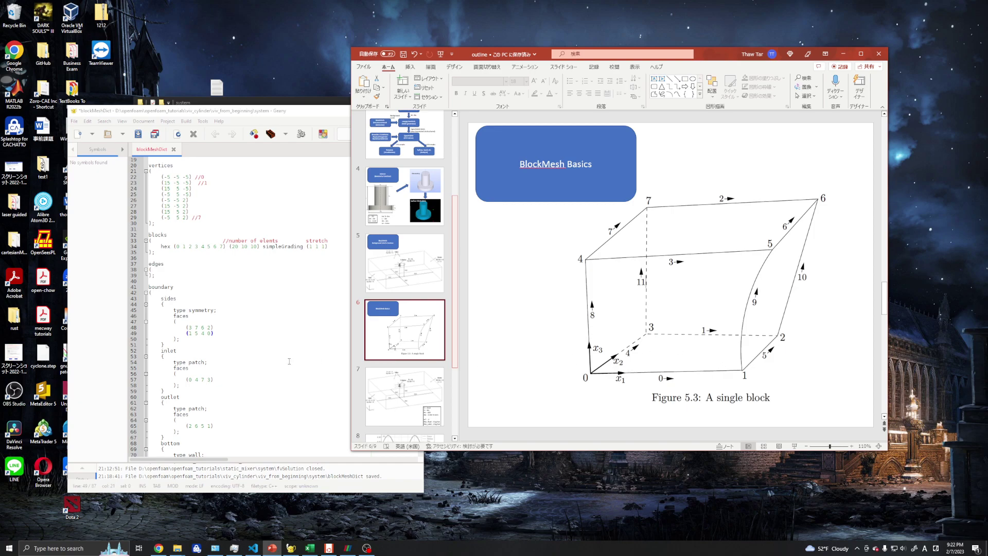
Mark the sides face's first vertices in Geany and return PowerPoint to slide 5.
scroll(171, 415, "down", 3)
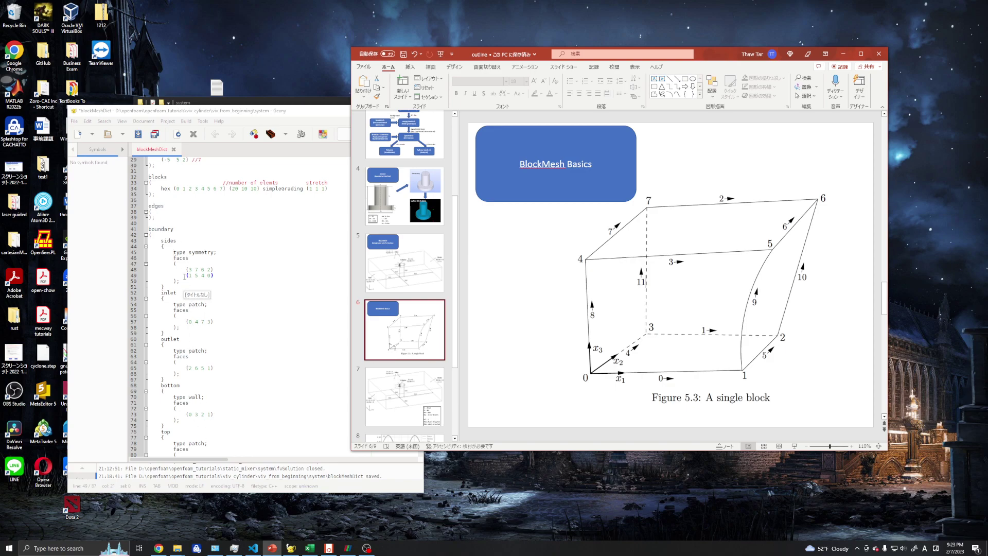
left_click_drag(187, 268, 203, 269)
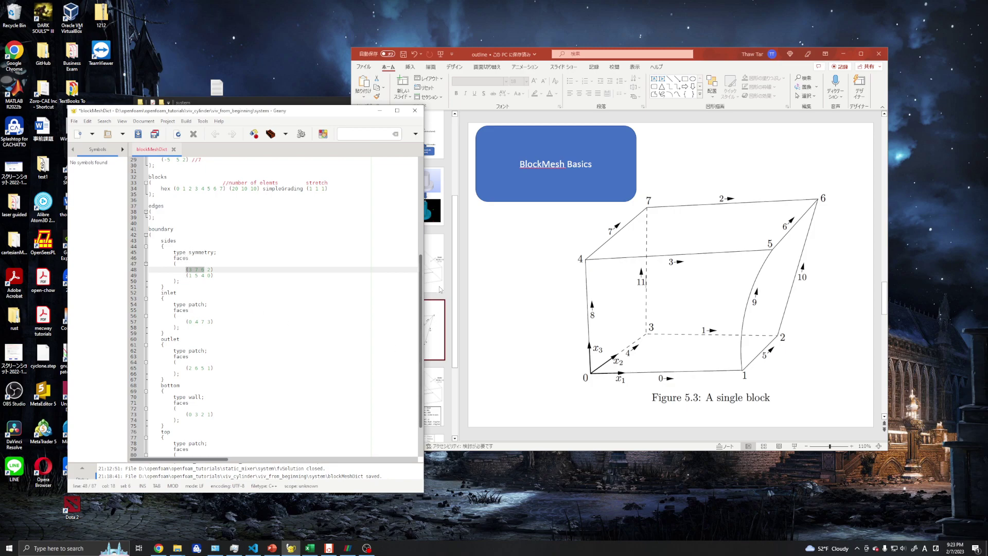
left_click(437, 304)
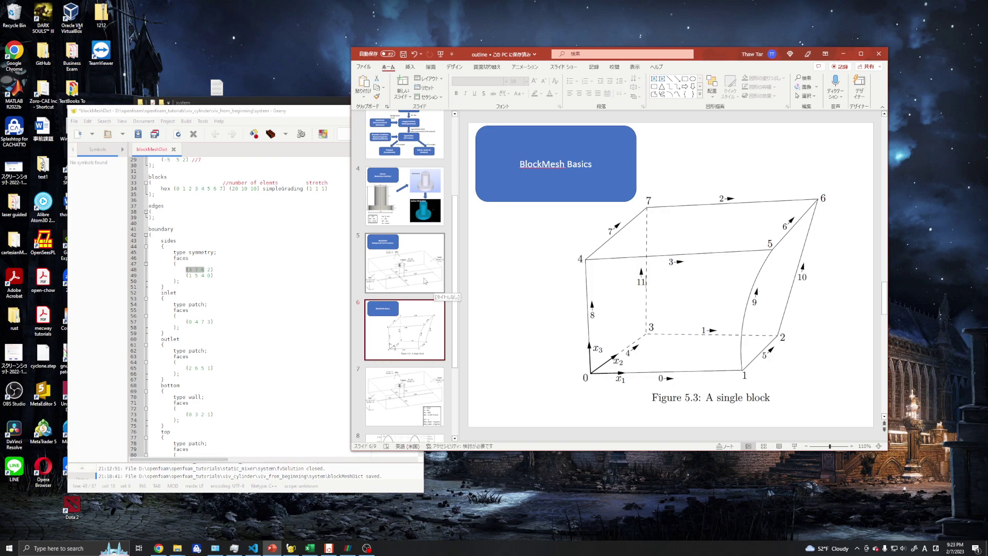
left_click(407, 279)
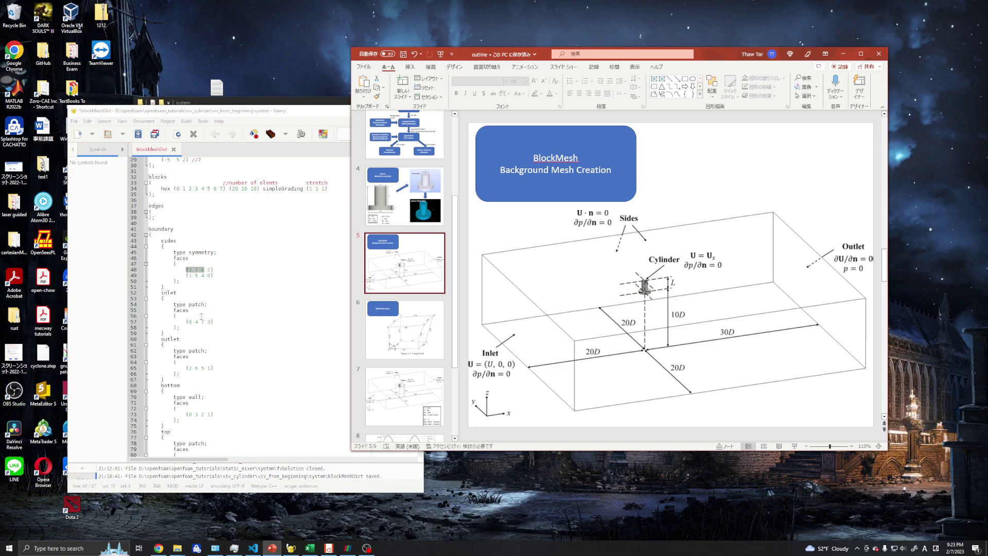
Go past slide 6 (BlockMesh Basics) to slide 7, listing U = 1m/s, D = 1m, Re = 300.
left_click(406, 206)
left_click(405, 329)
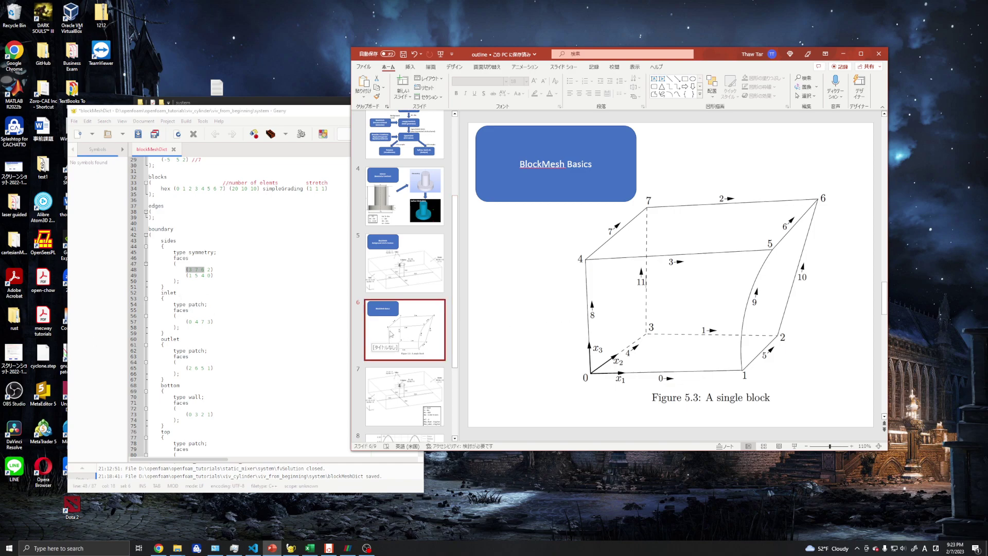
key("Down")
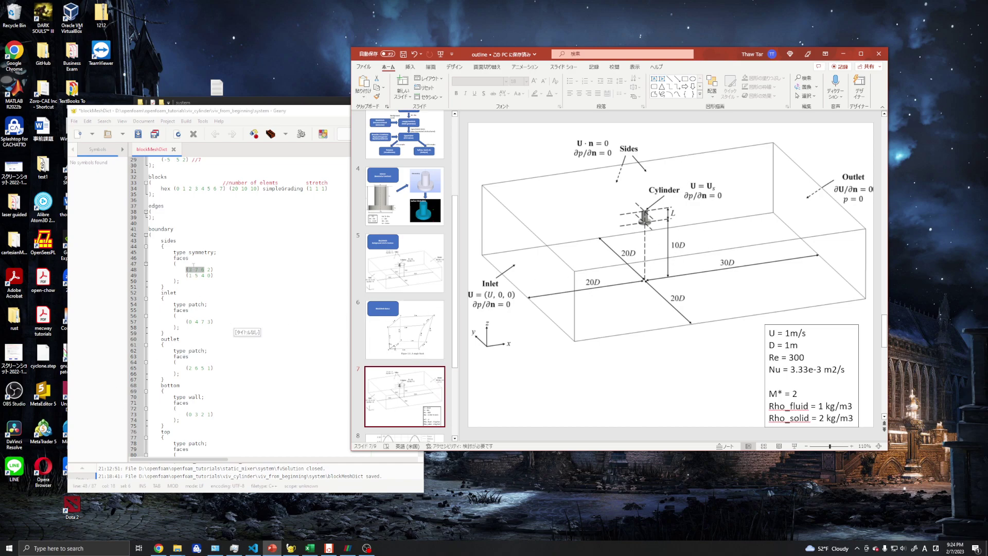
Check the sides patch's symmetry type, save blockMeshDict, and bring up the Ubuntu terminal.
left_click_drag(189, 252, 211, 253)
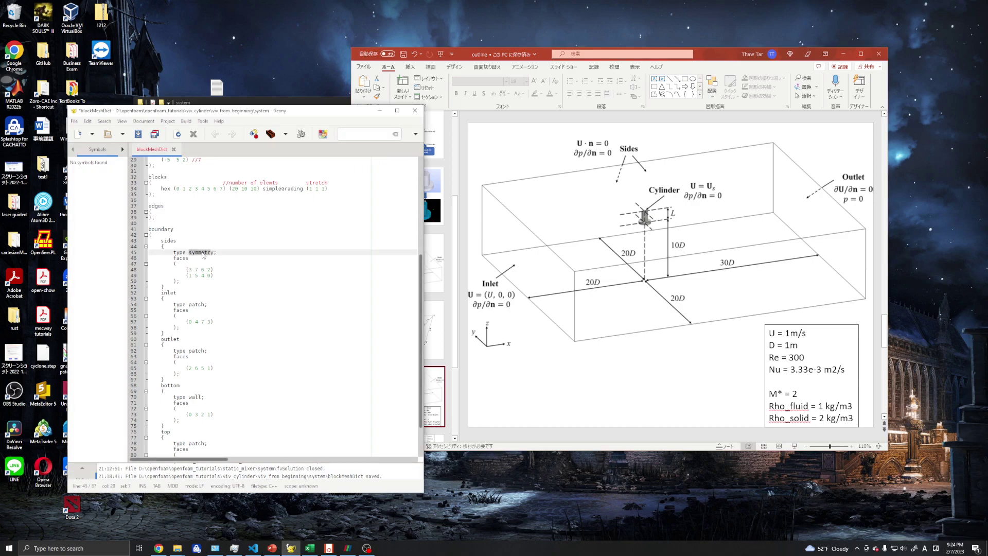
left_click(196, 252)
scroll(190, 378, "down", 2)
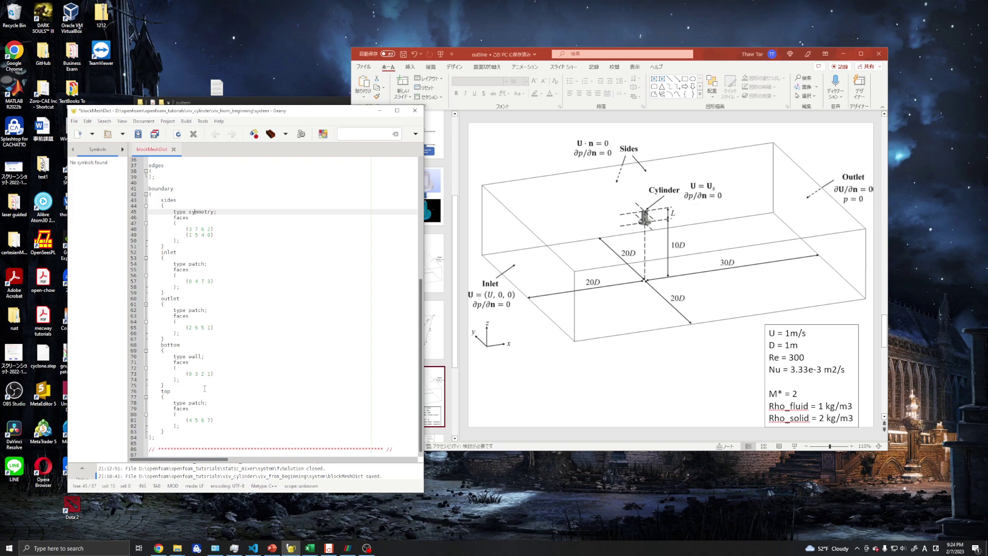
scroll(206, 386, "up", 12)
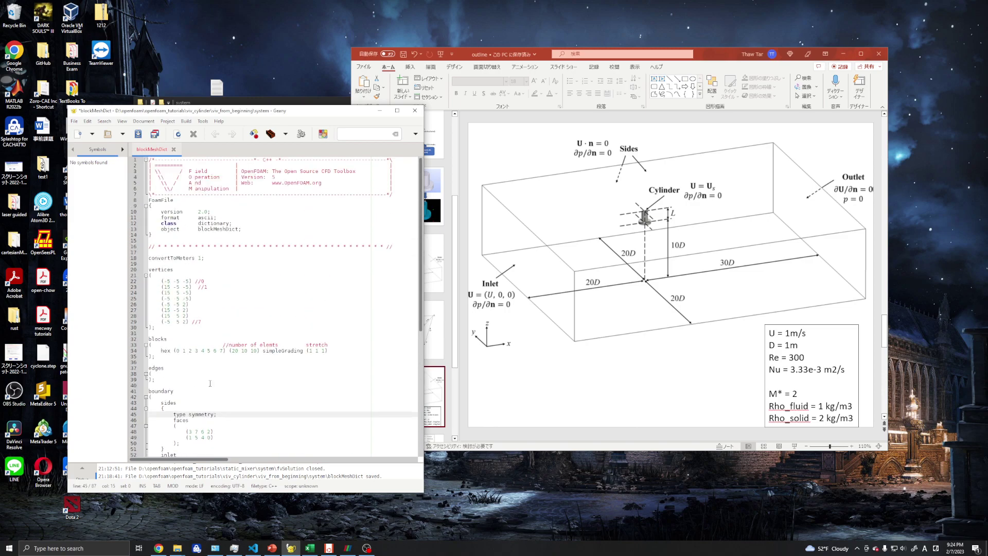
key("ctrl+s")
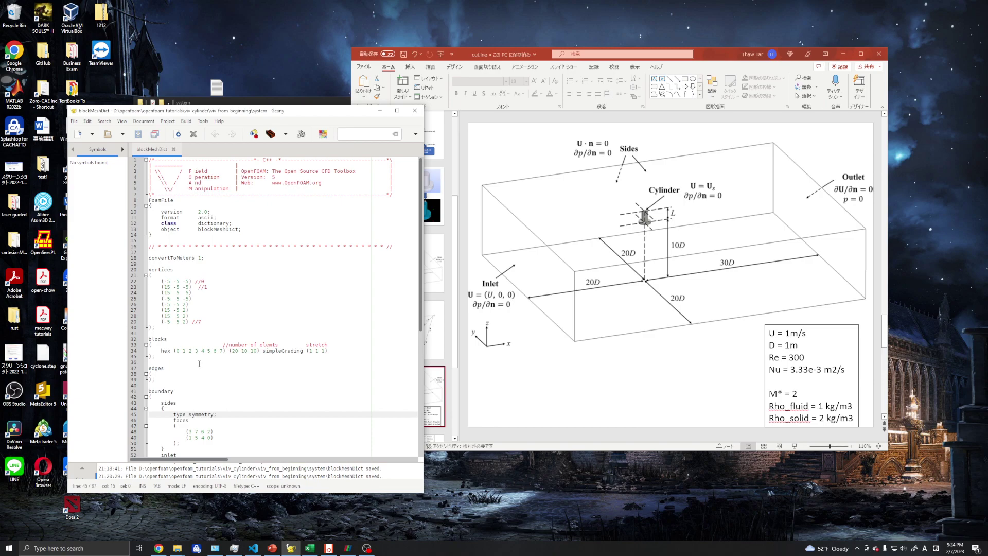
scroll(200, 364, "down", 12)
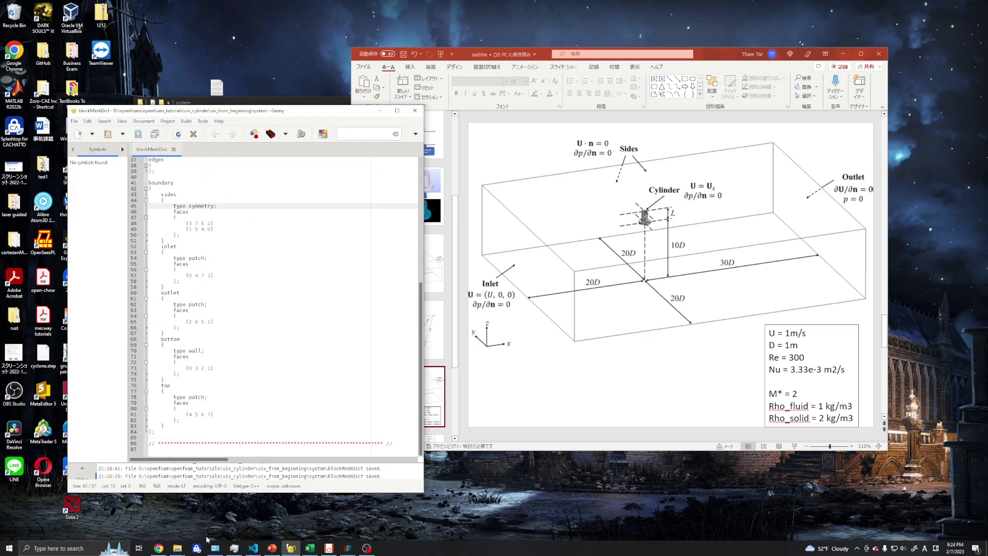
left_click(329, 548)
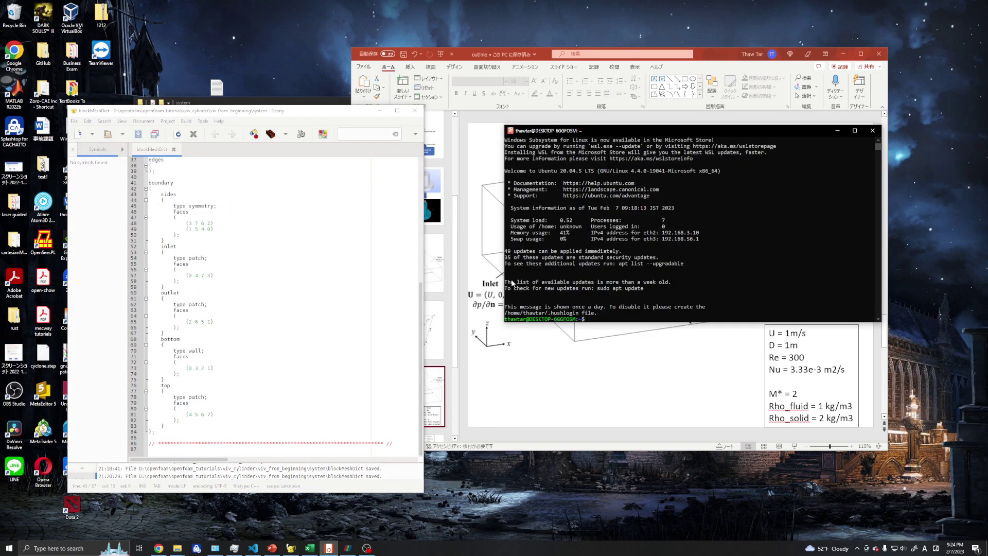
Change directory to /mnt/d/openfoam/openfoam_tutorials/viv_cylinder/viv_from_beginning/ using Tab completion.
type("cd /mnt/d/o")
key("Tab")
type("o")
key("Tab")
type("vi")
key("Tab")
type("viv_")
key("Tab")
key("Return")
List the case folder contents (cylinder.hdf, cylinder.stl) and move the terminal centre-left.
type("ls")
key("Return")
type("f")
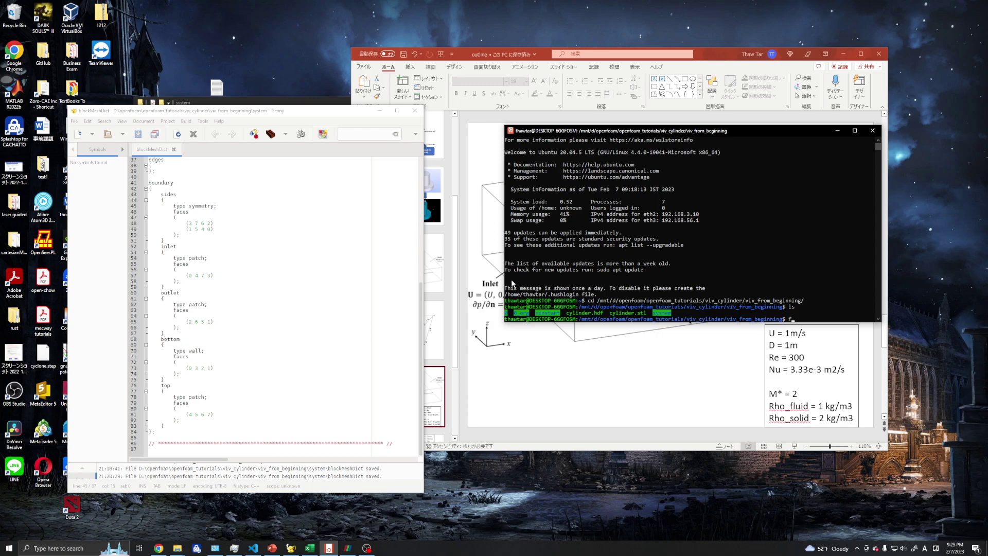
type("oam")
left_click_drag(608, 133, 367, 198)
Run foamCleanTutorials to clean the case.
type("Clean")
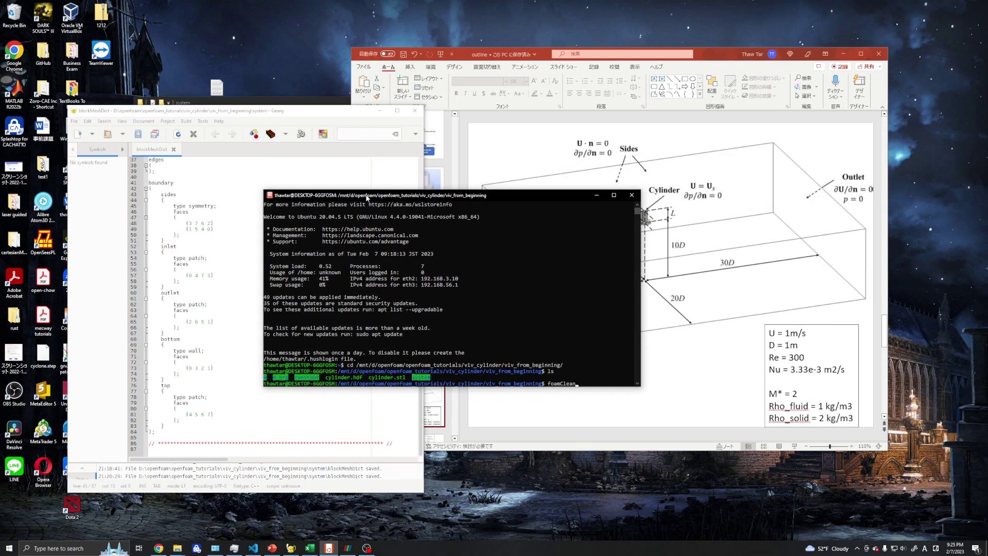
type("T")
key("Tab")
key("Return")
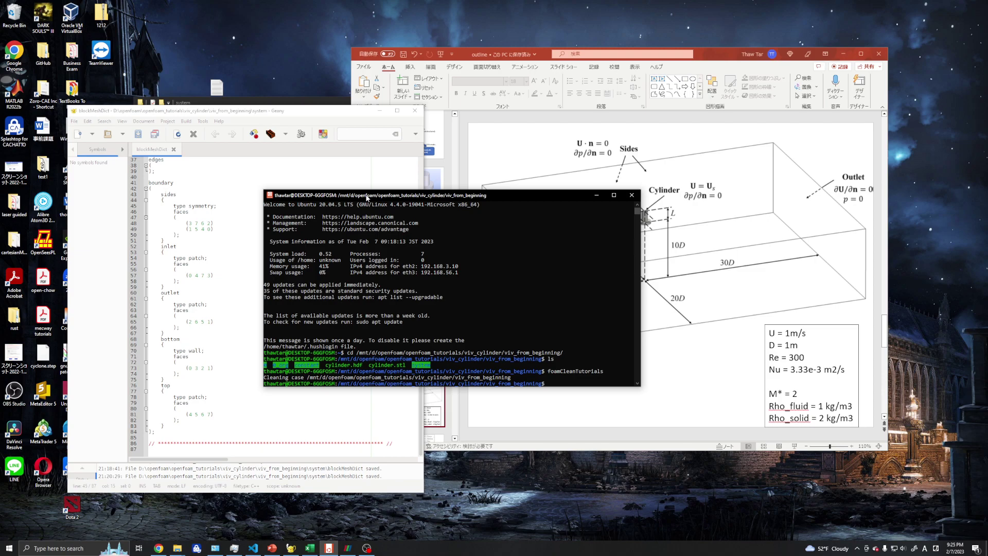
Run blockMesh and verify nCells 2000 in the output.
type("blockMesh")
key("Return")
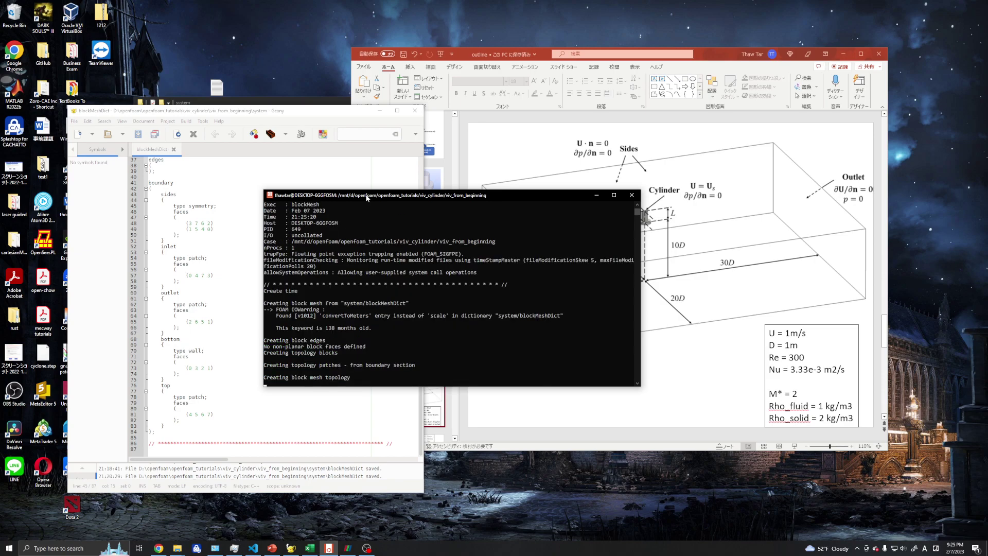
scroll(364, 242, "up", 15)
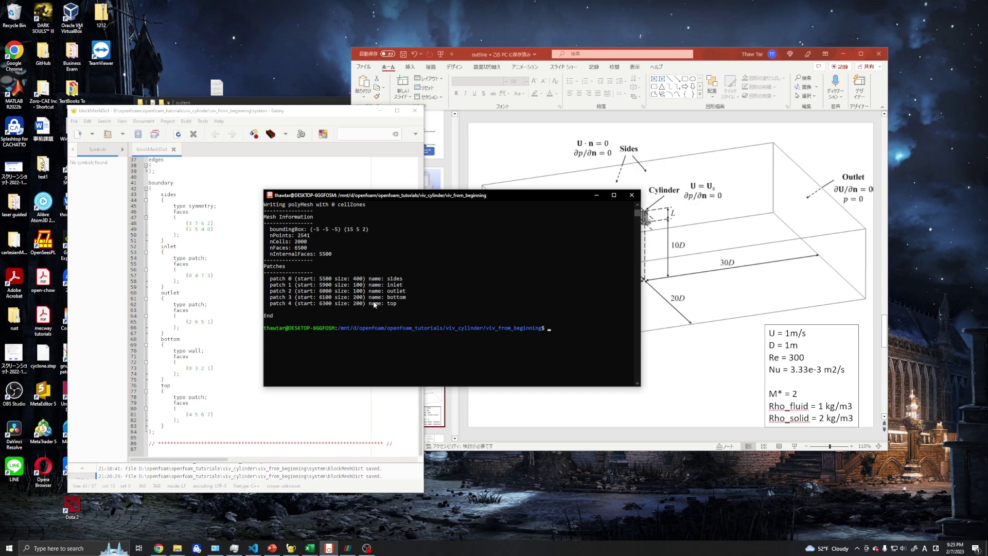
scroll(348, 289, "up", 2)
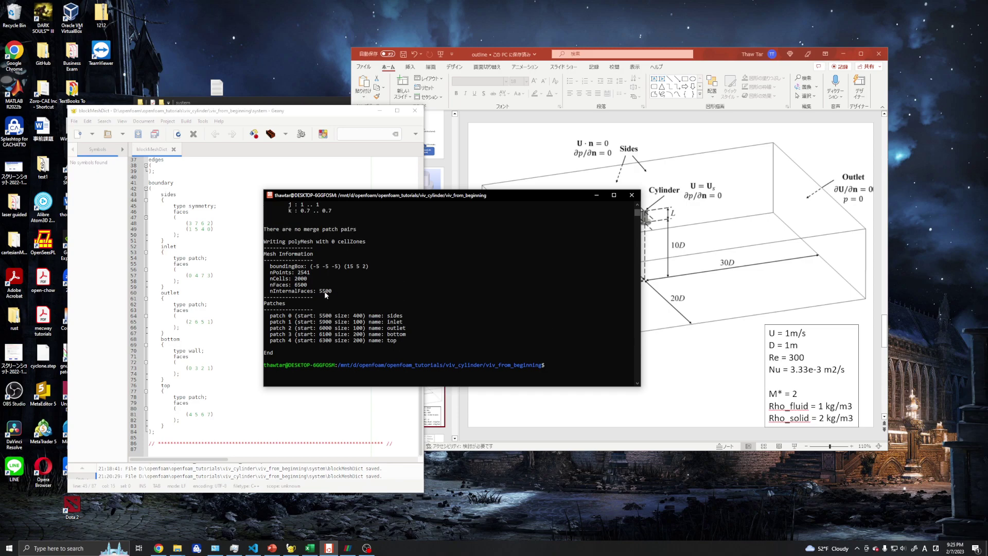
left_click(296, 278)
left_click_drag(296, 278, 308, 282)
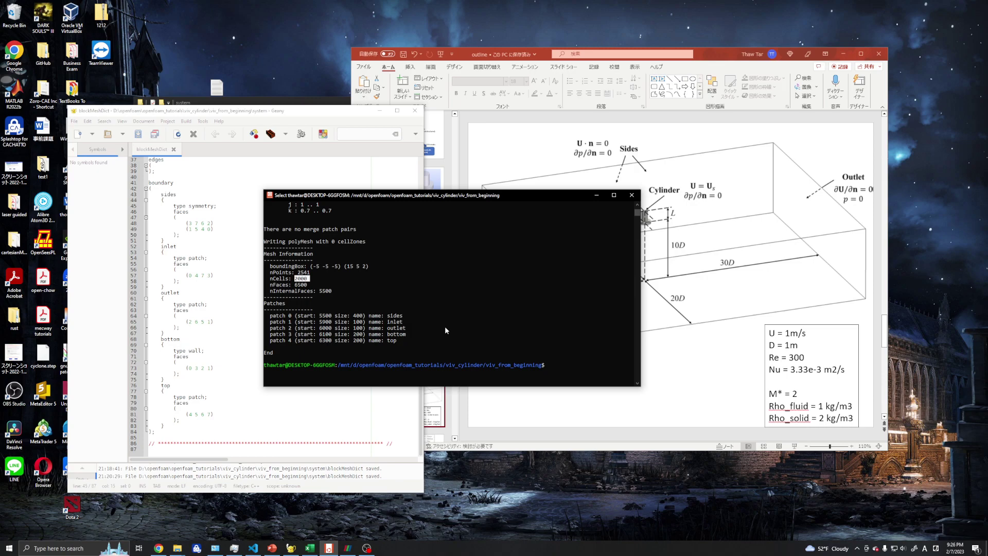
Run paraFoam -touch to create viv_from_beginning.OpenFOAM.
type("paraFoam ")
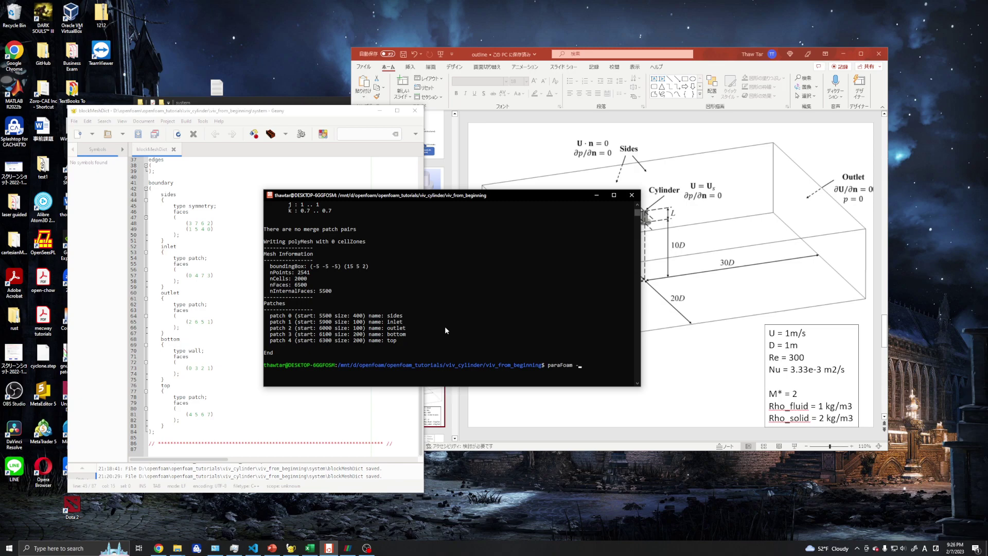
type("-touch")
key("Return")
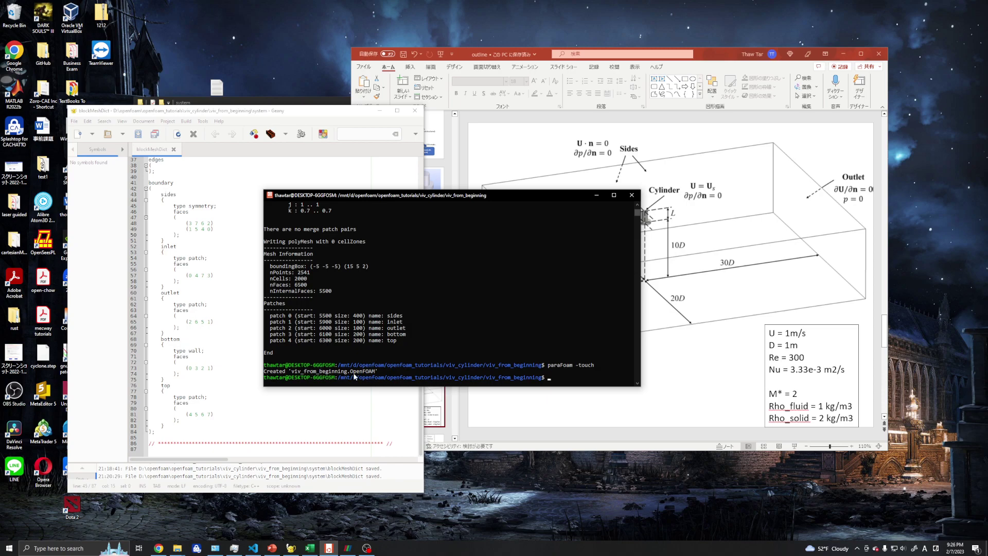
Remove cylinder.stl from the ParaView pipeline.
left_click(348, 548)
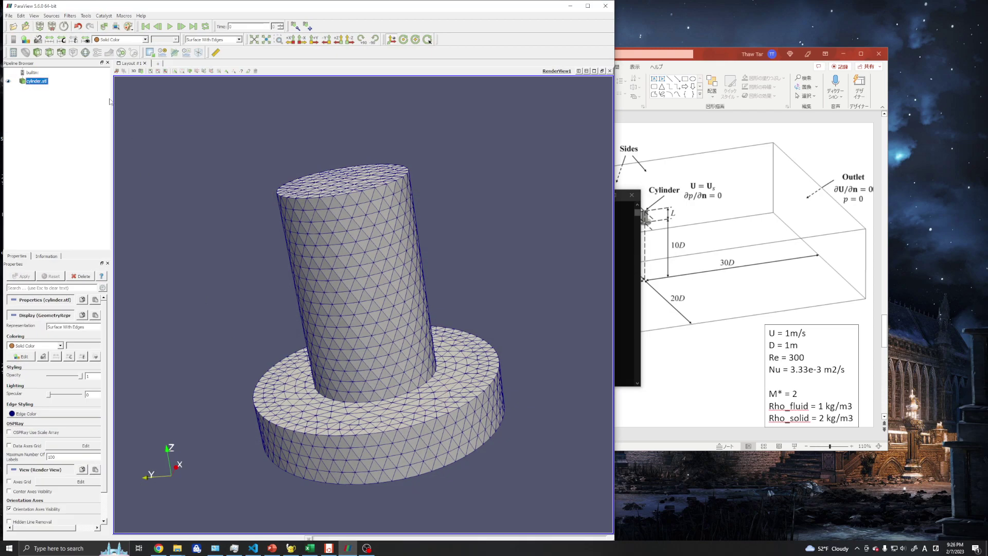
left_click(36, 81)
key("Delete")
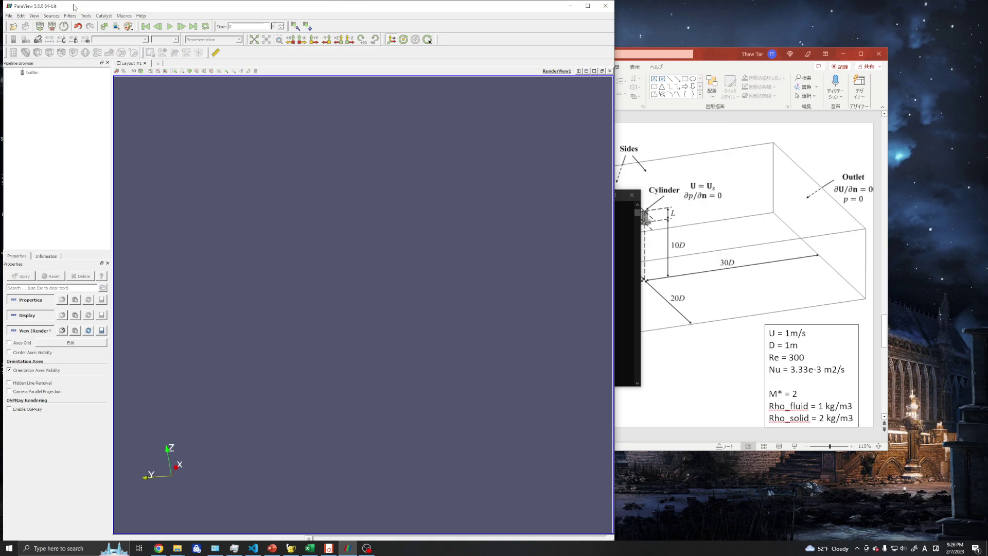
left_click_drag(74, 6, 107, 11)
left_click(42, 20)
left_click(50, 32)
key("ctrl+z")
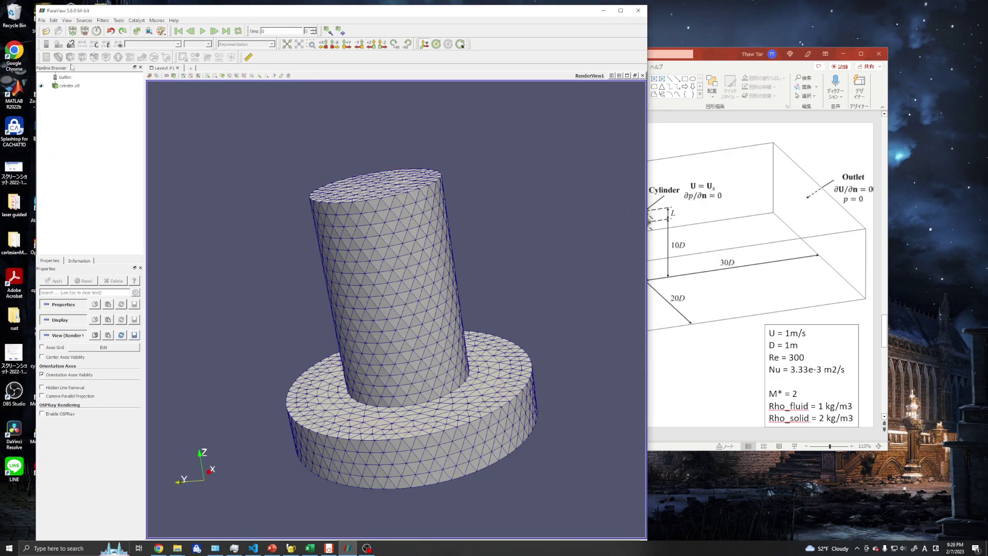
left_click(75, 85)
key("Delete")
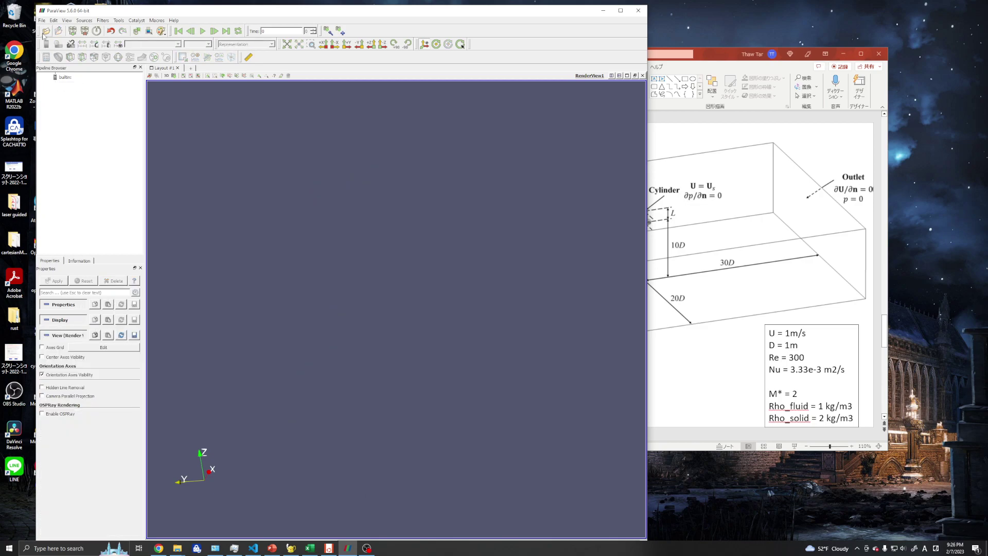
Open viv_from_beginning.OpenFOAM with the file type filter set to All Files.
key("ctrl+o")
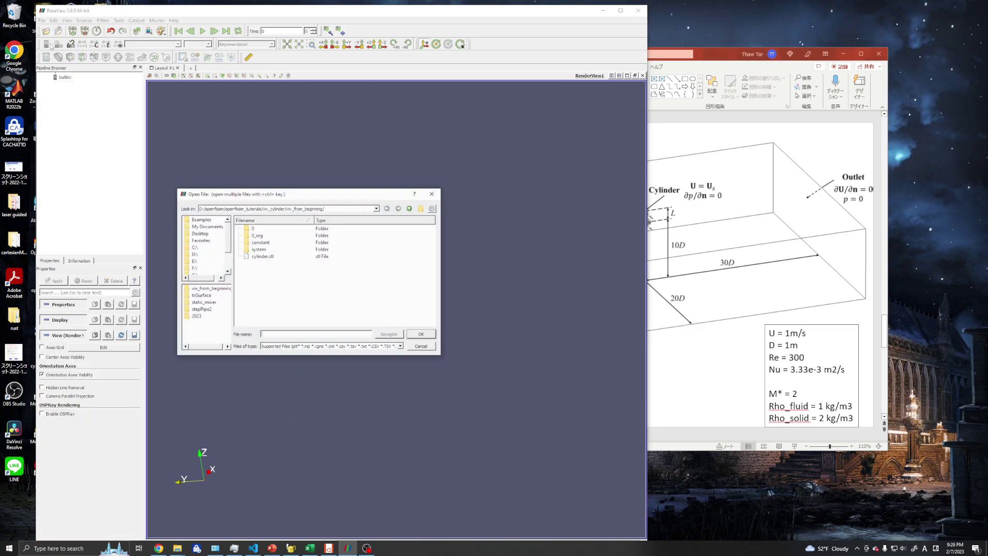
left_click(292, 346)
left_click(295, 282)
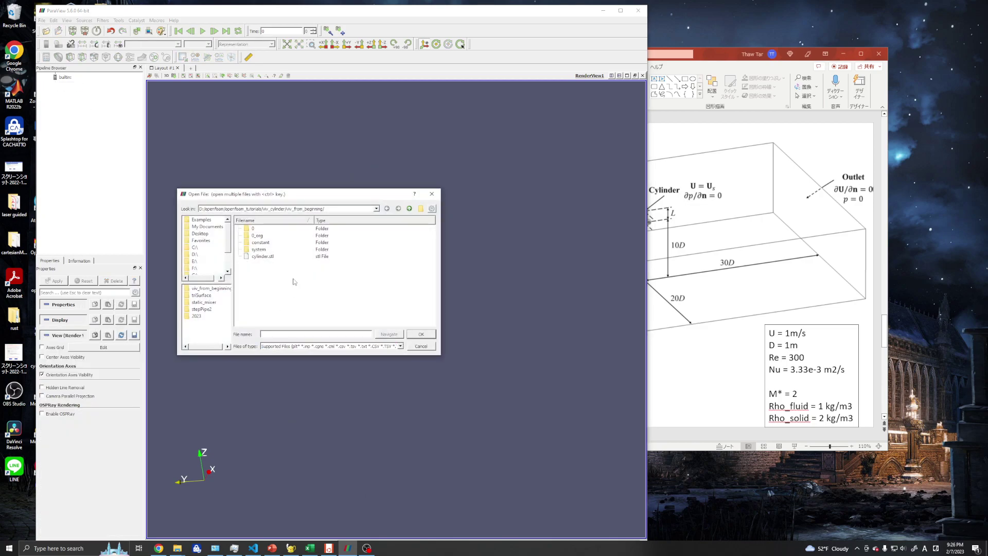
left_click(432, 195)
left_click(45, 31)
left_click(284, 346)
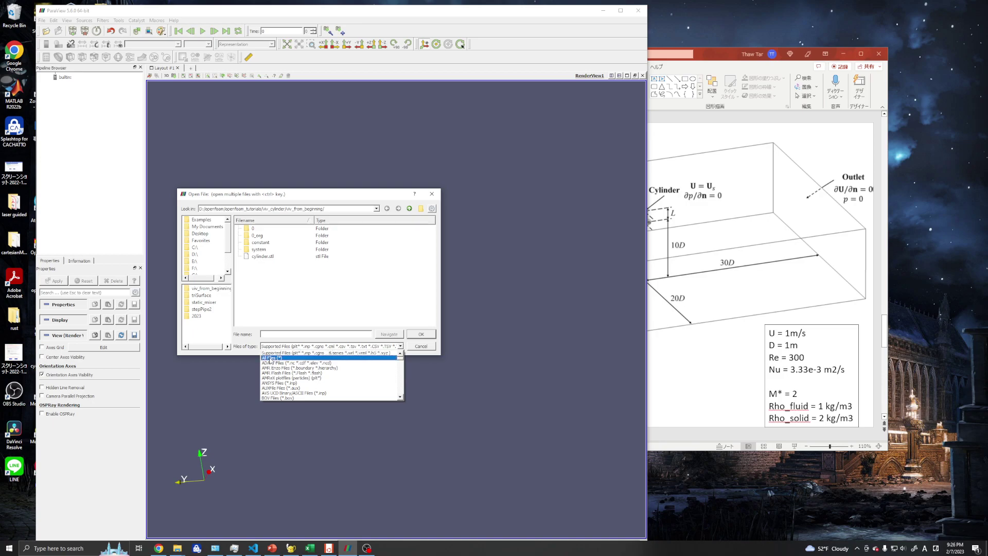
left_click(272, 358)
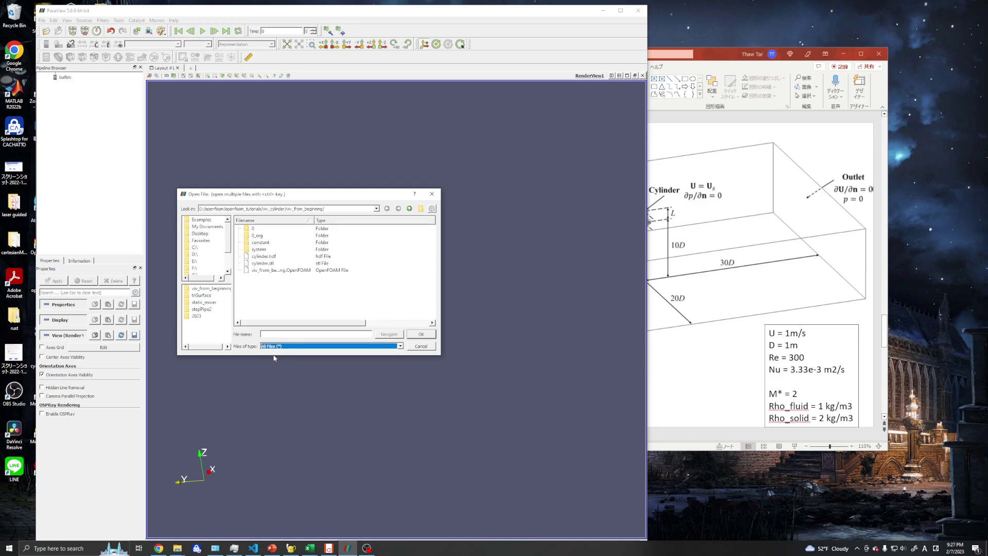
double_click(282, 271)
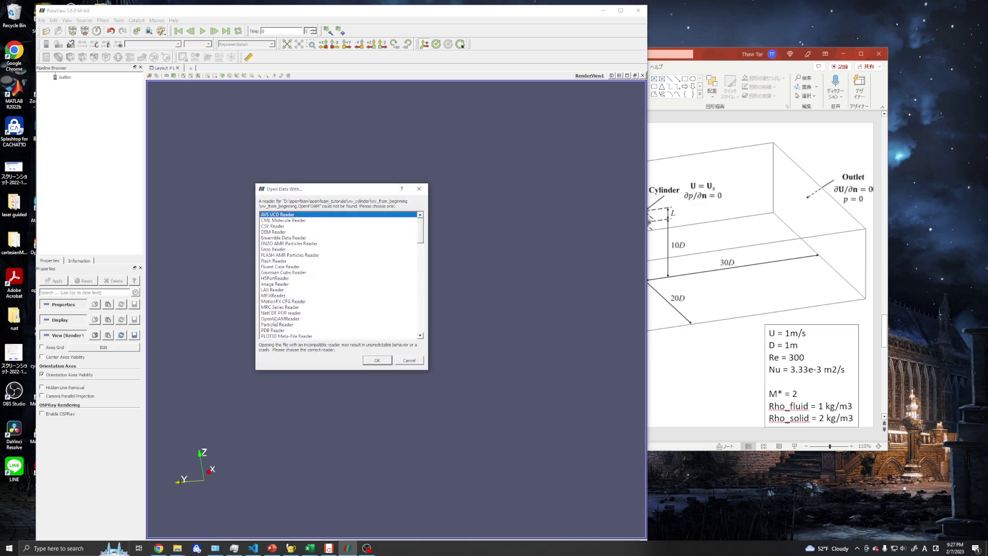
Read the case with OpenFOAMReader and apply it to render the box mesh.
double_click(308, 319)
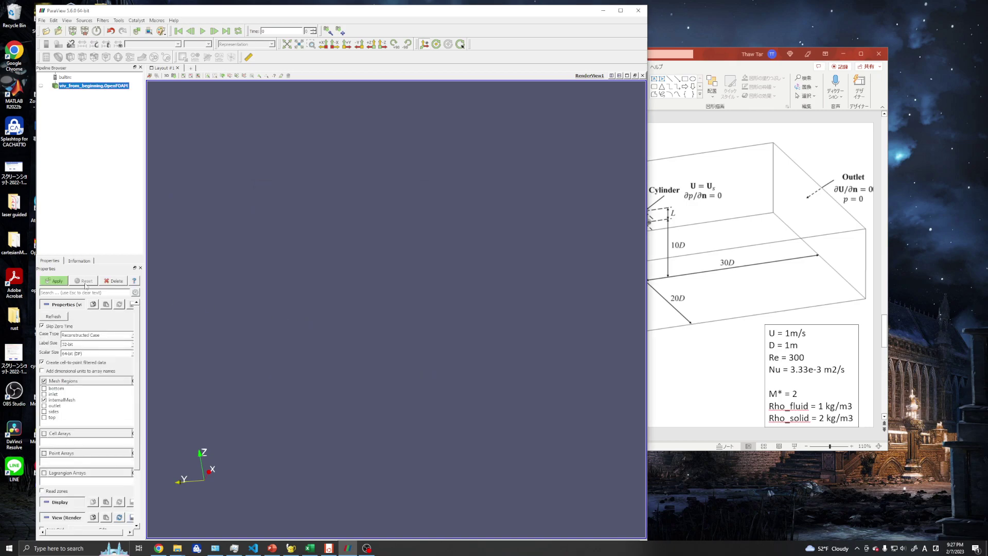
left_click(55, 281)
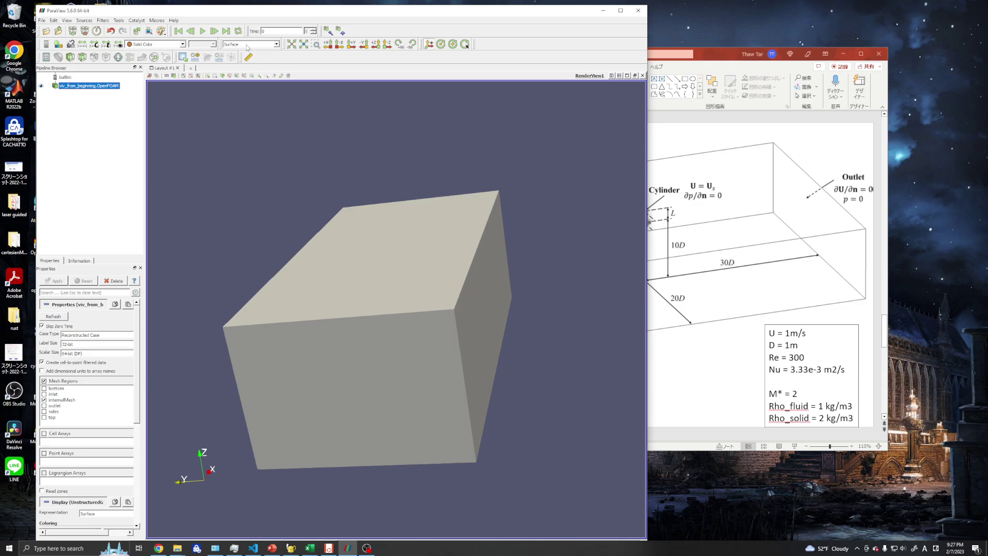
left_click(247, 47)
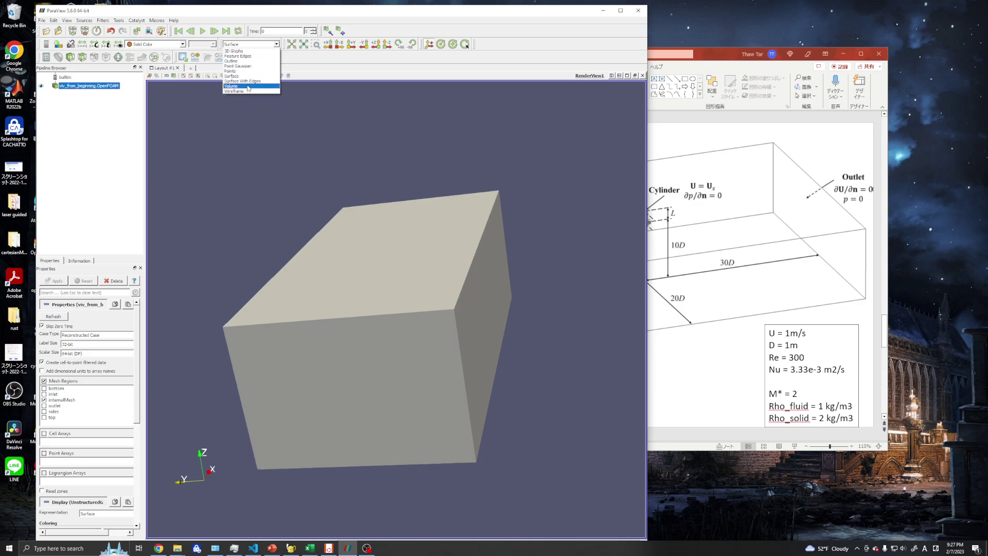
left_click(222, 124)
left_click_drag(221, 124, 346, 203)
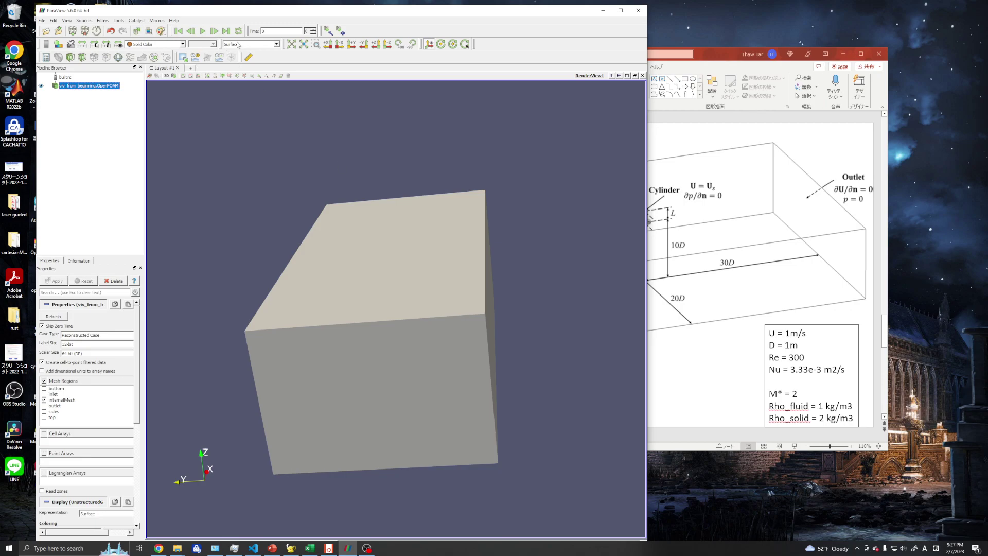
Display the mesh as Wireframe, then as Surface With Edges, rotating to inspect.
left_click(236, 46)
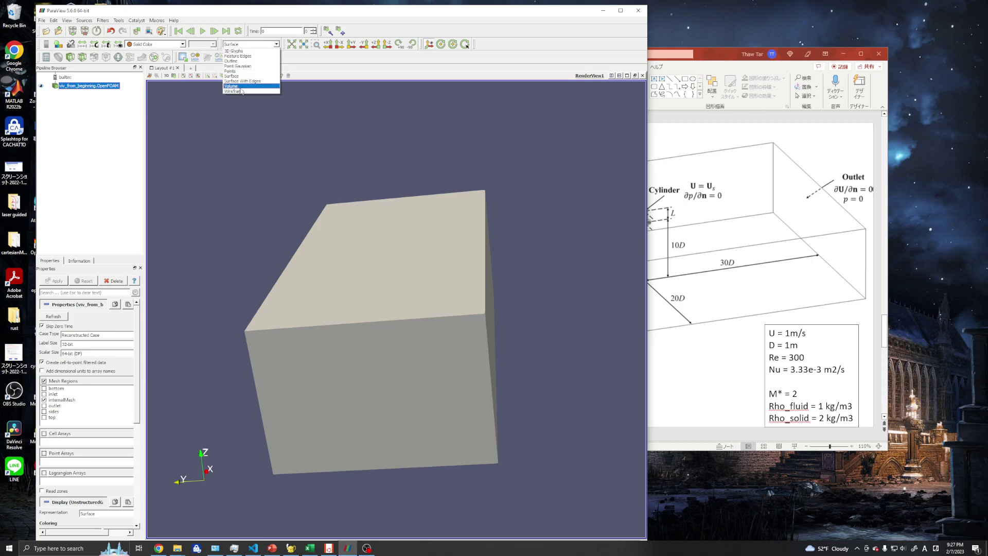
left_click(242, 86)
left_click_drag(360, 237, 402, 235)
left_click(237, 46)
left_click(241, 81)
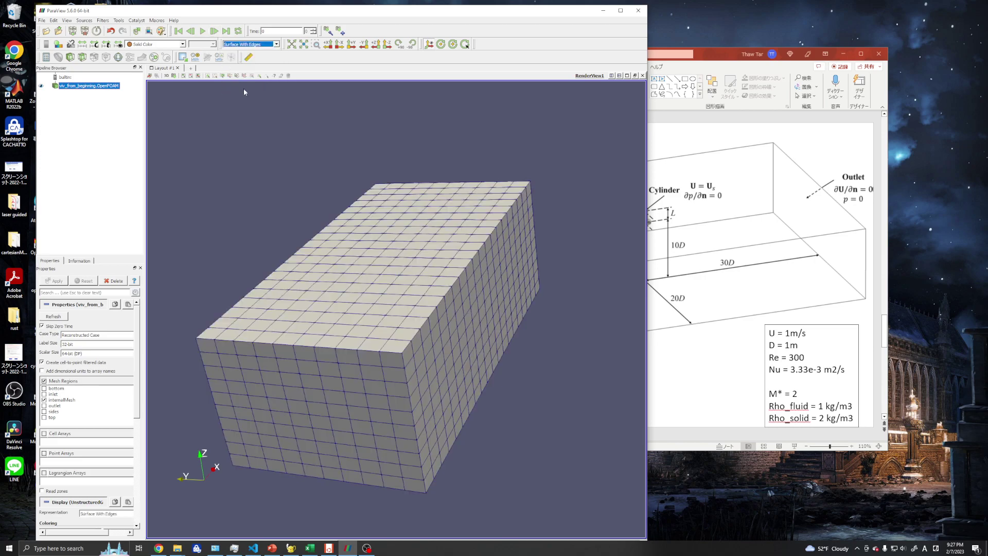
left_click_drag(333, 201, 340, 190)
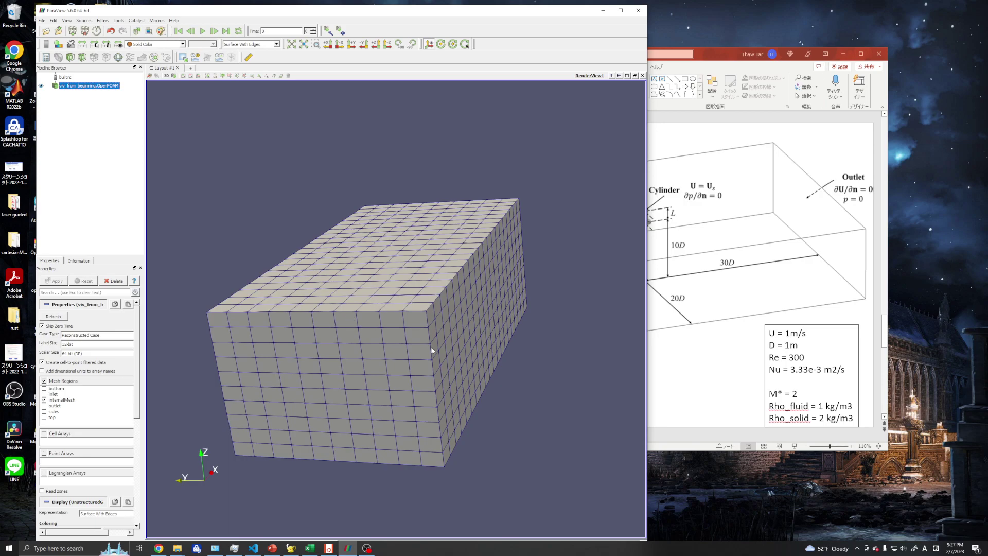
left_click_drag(432, 350, 435, 375)
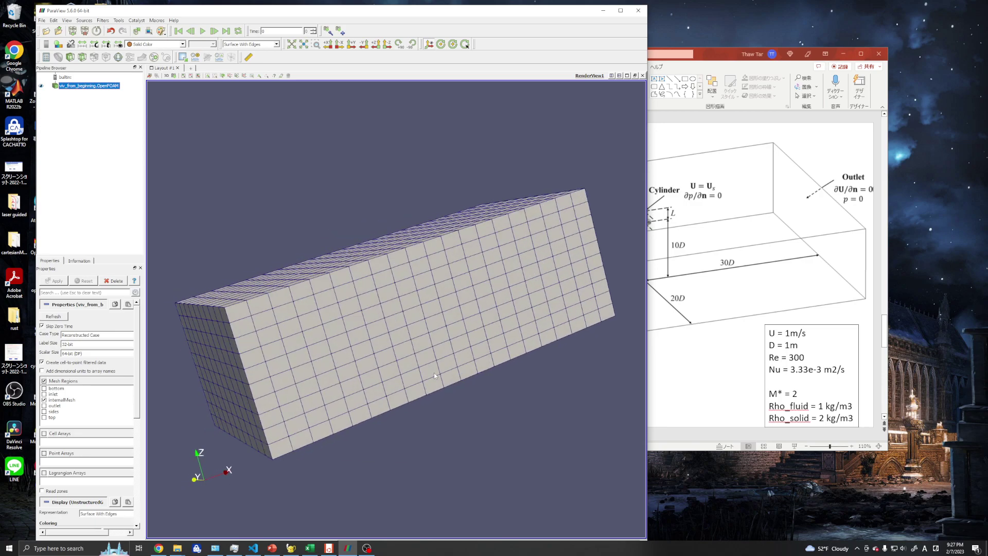
Move the blockMeshDict editor aside, reorient the box, and return to the terminal.
left_click(291, 548)
left_click_drag(230, 115, 716, 87)
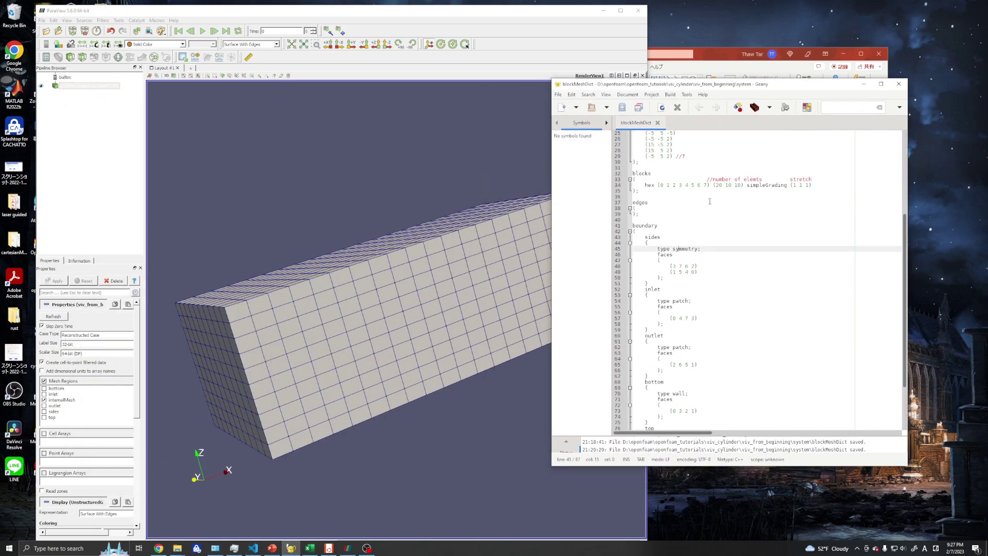
left_click(289, 186)
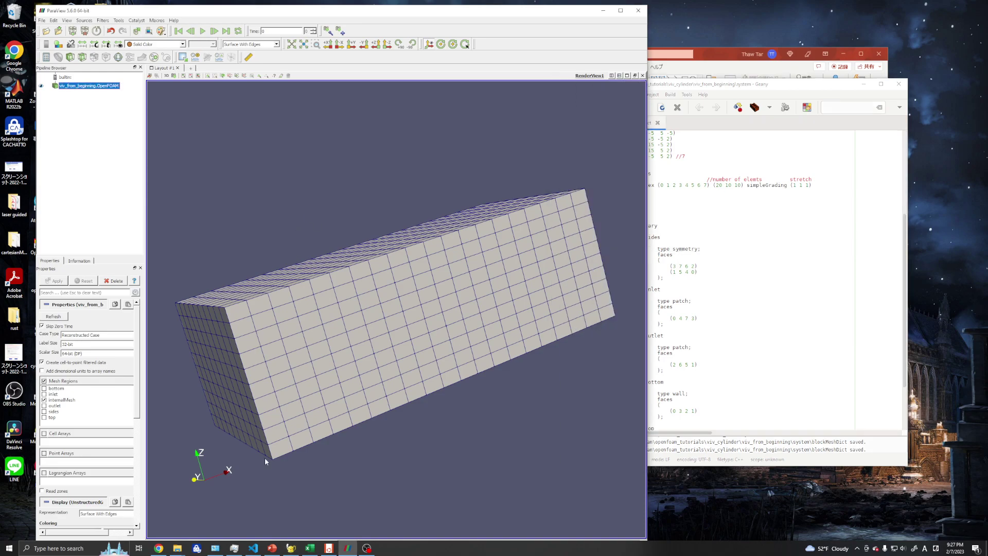
left_click_drag(218, 320, 240, 333)
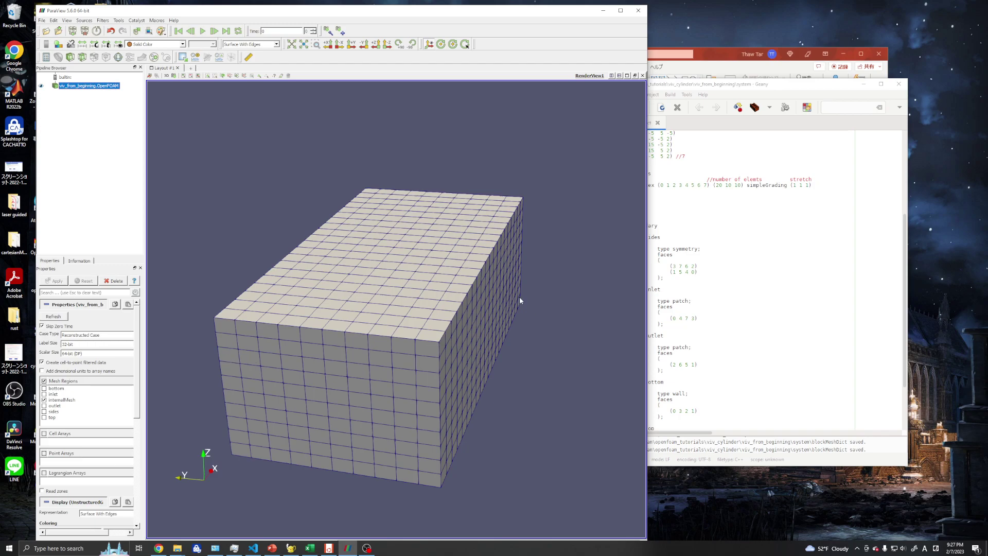
left_click(329, 548)
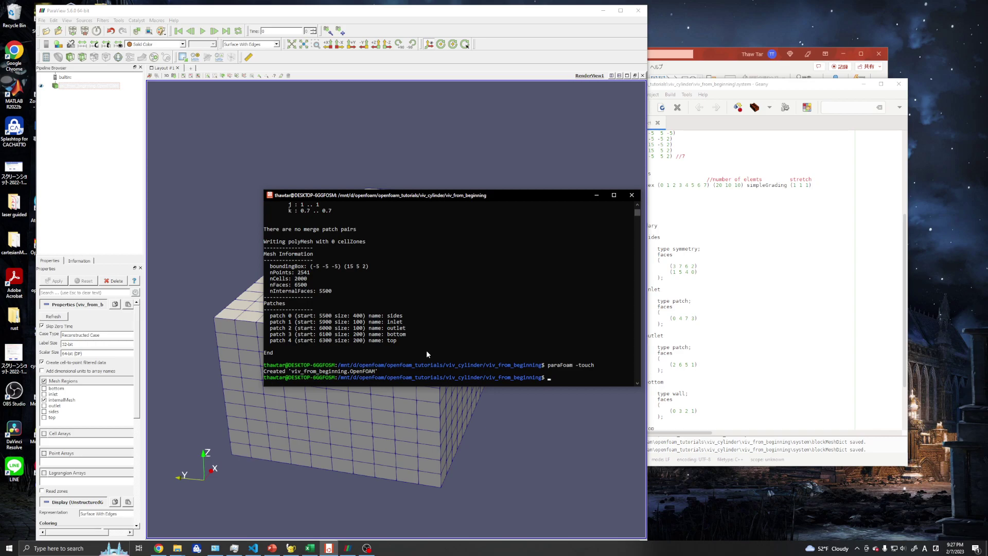
Run checkMesh, confirm Mesh OK for the 2000 hexahedra, then return to ParaView.
type("checkMesh")
key("Return")
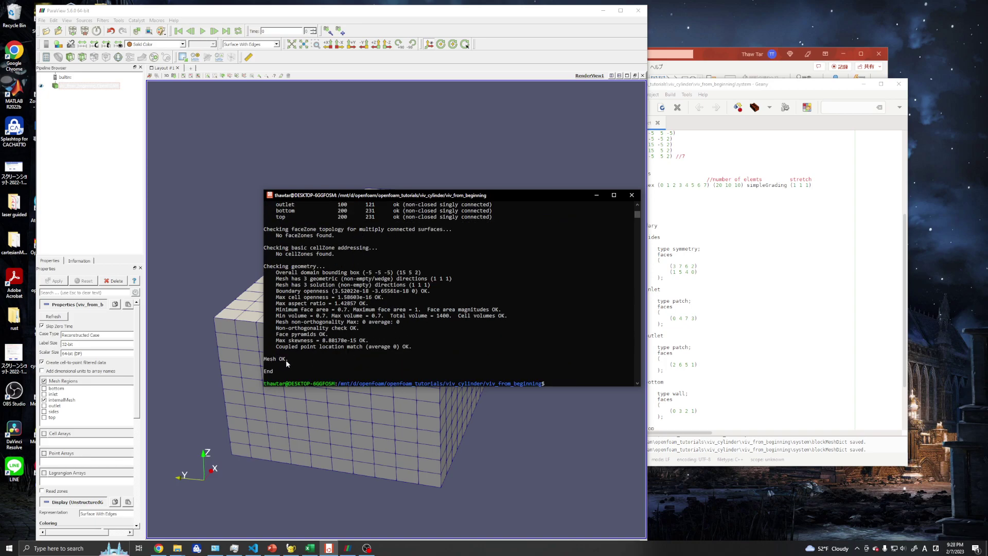
scroll(332, 331, "up", 5)
scroll(333, 330, "down", 6)
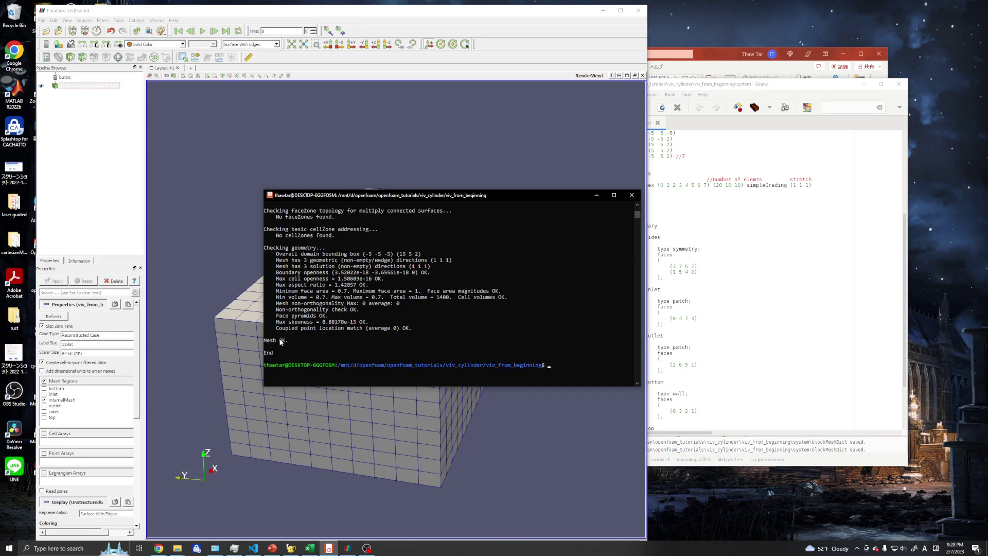
scroll(344, 315, "up", 15)
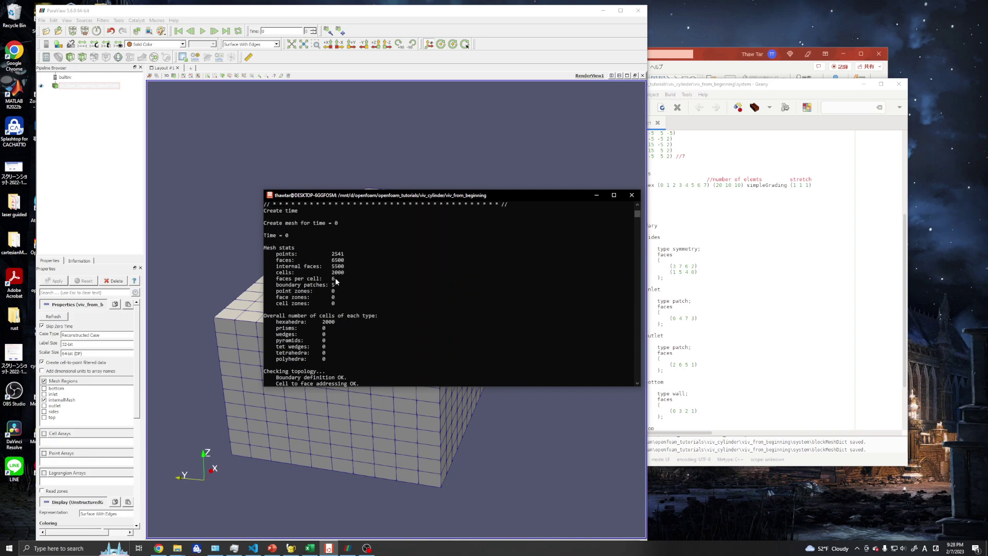
scroll(319, 272, "down", 15)
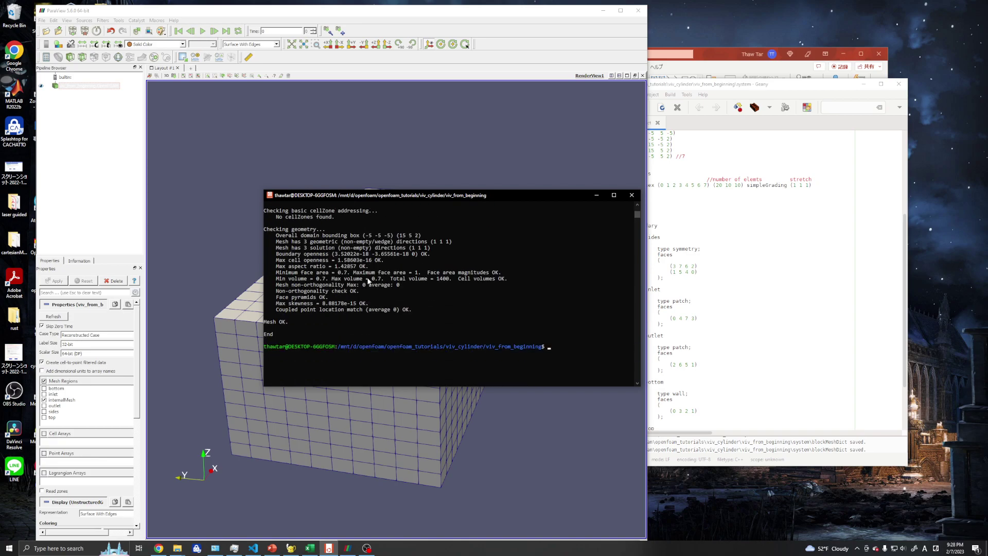
left_click(211, 181)
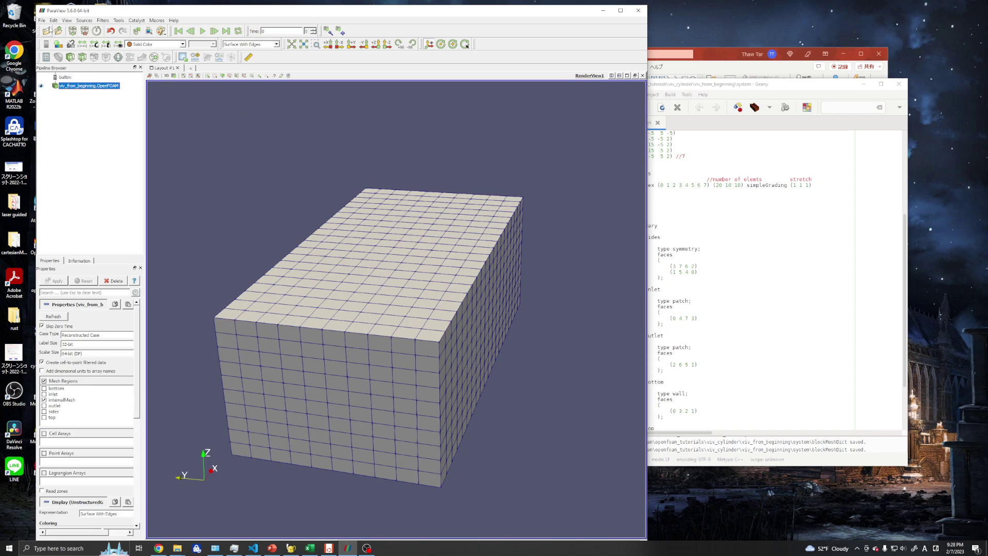
Load and apply cylinder.stl, then select the OpenFOAM case to change its representation.
left_click(46, 30)
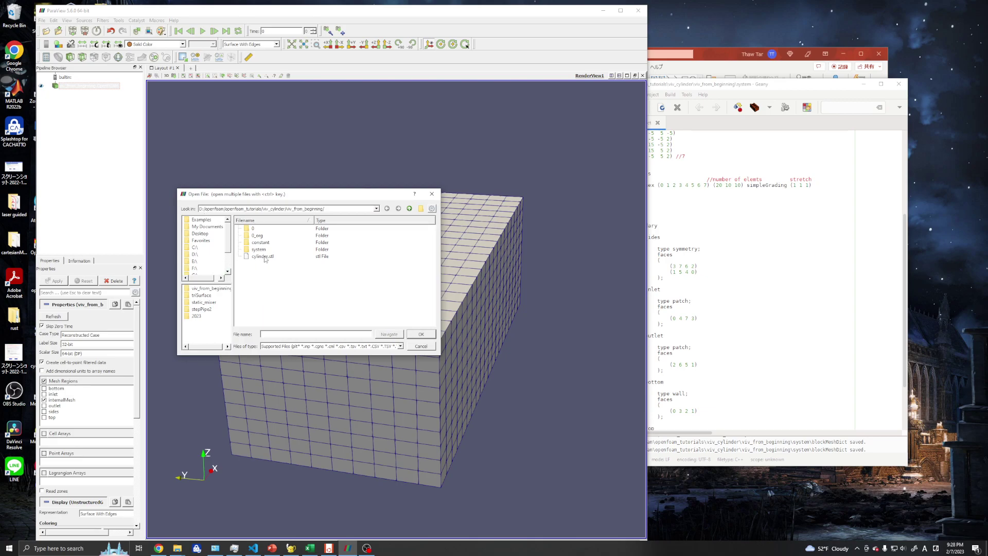
double_click(264, 256)
left_click(53, 280)
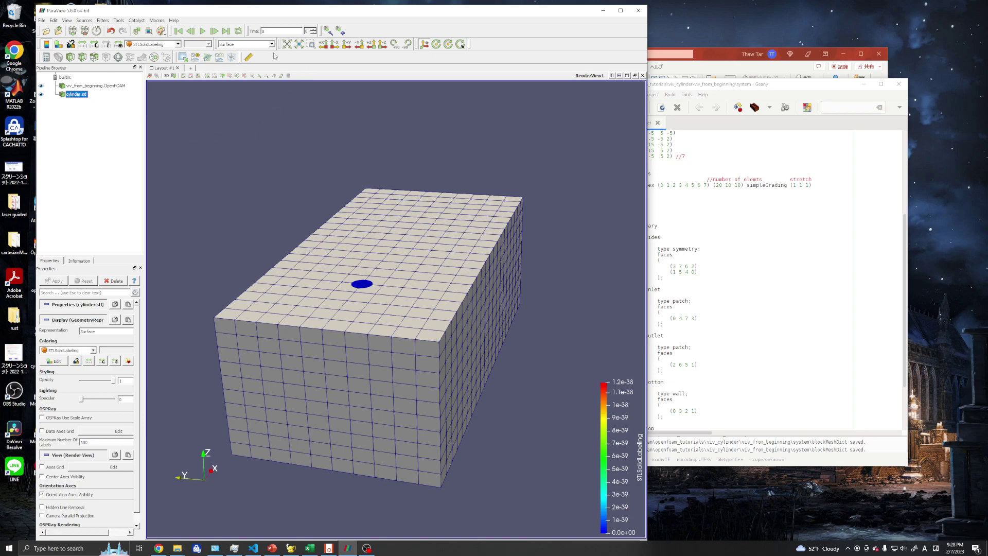
left_click(97, 86)
left_click(251, 44)
left_click(208, 144)
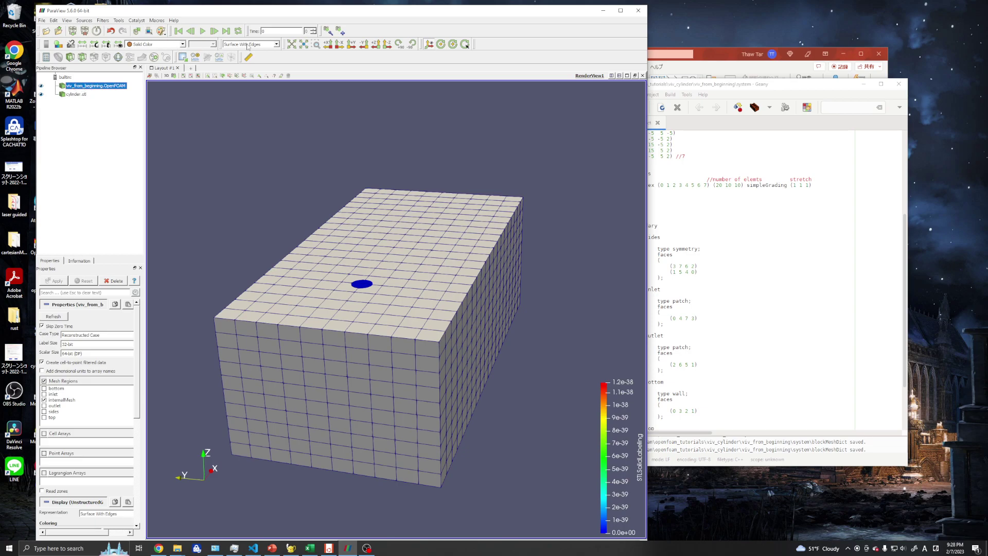
left_click(247, 45)
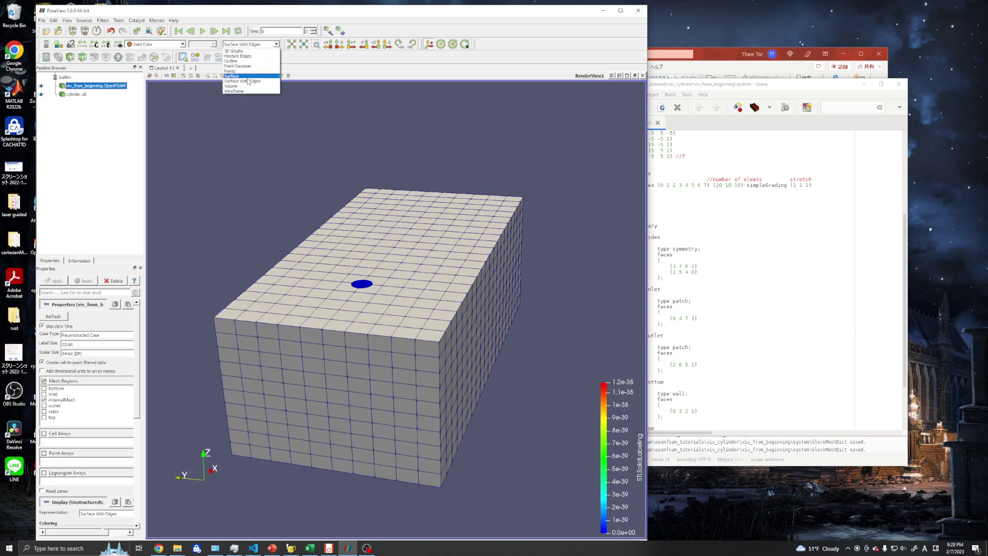
Show the mesh box as Wireframe and orbit around the enclosed cylinder.
left_click(237, 92)
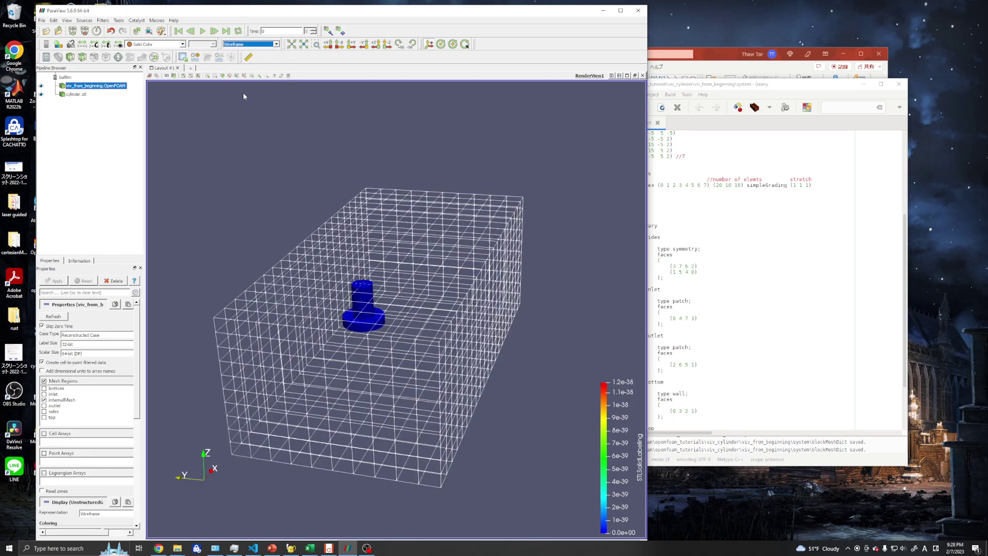
left_click_drag(296, 185, 298, 250)
mouse_move(415, 307)
left_mouse_down()
mouse_move(458, 286)
mouse_move(442, 267)
mouse_move(368, 297)
mouse_move(407, 307)
left_mouse_up()
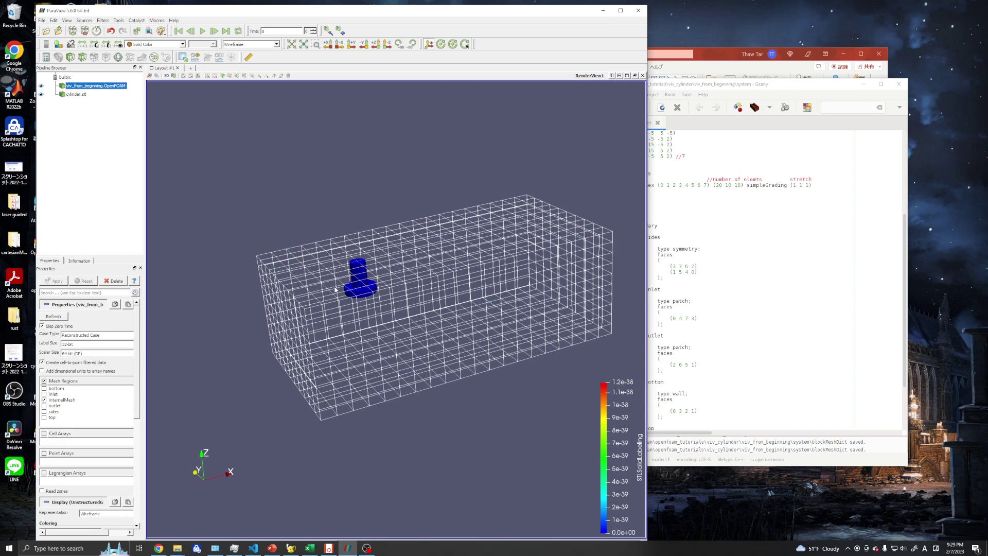
left_click_drag(344, 301, 322, 275)
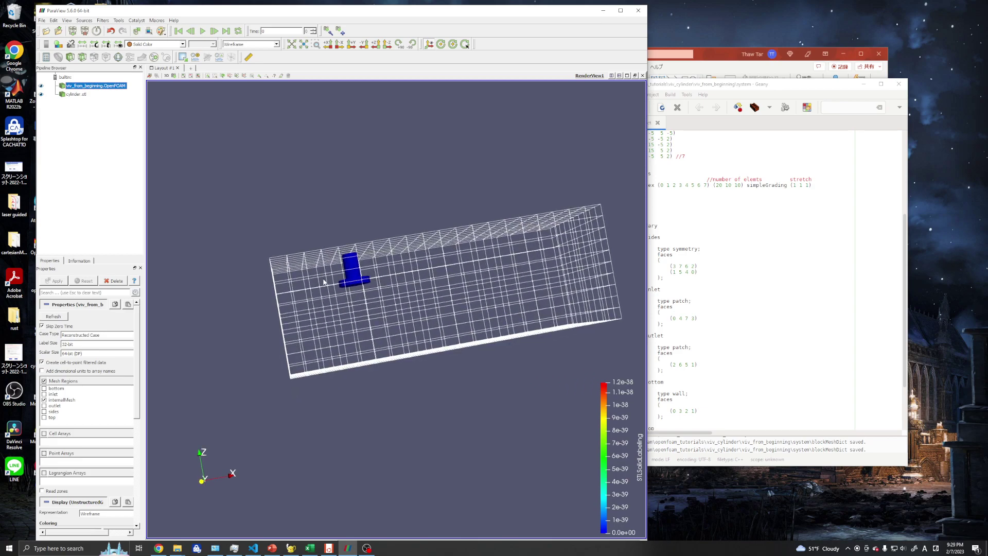
left_click_drag(324, 281, 377, 319)
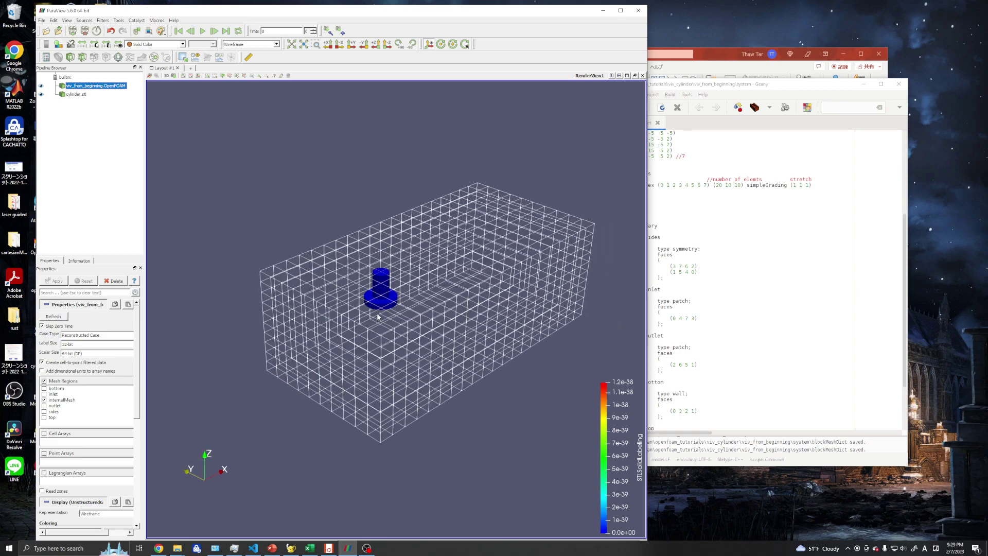
Bring blockMeshDict forward beside ParaView and place the cursor at vertex 0's x value.
left_click(696, 329)
left_click(353, 330)
scroll(353, 331, "down", 3)
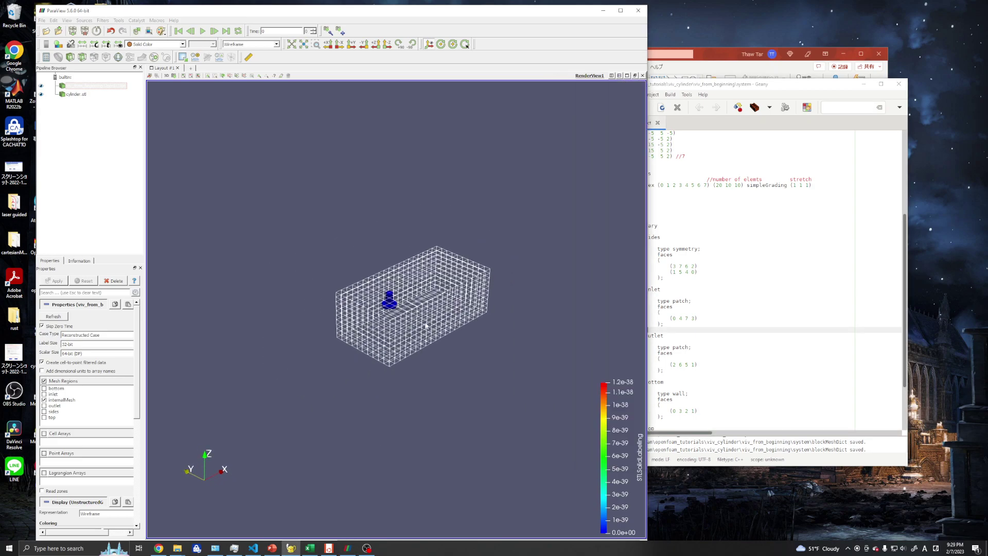
left_click_drag(353, 331, 401, 288)
scroll(347, 285, "up", 5)
left_click(664, 237)
scroll(653, 251, "up", 7)
left_click(652, 254)
Change the vertex x coordinates in blockMeshDict to -6 and 16.
key("BackSpace")
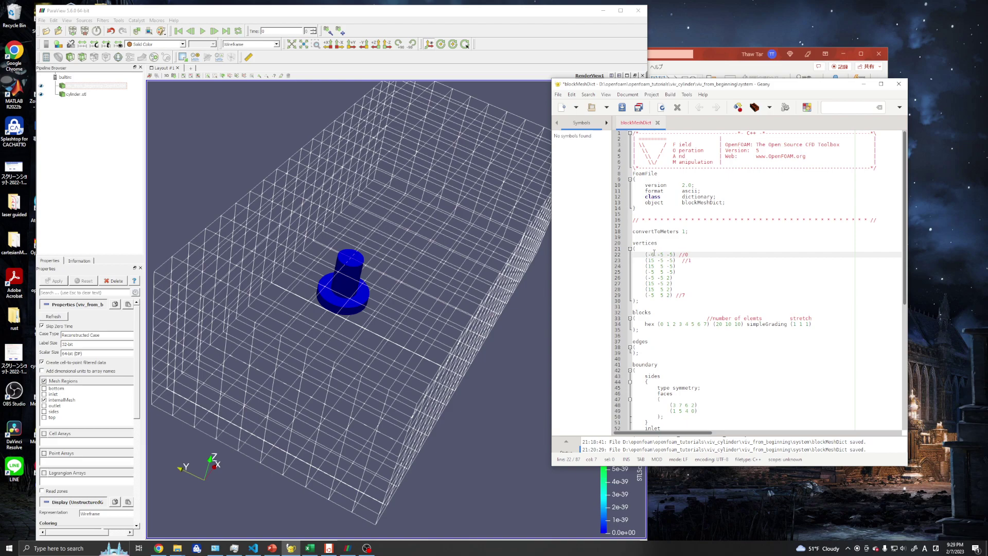
key("Down")
key("Down")
key("Down")
key("BackSpace")
type("6")
key("Down")
key("Down")
key("Down")
key("Down")
key("BackSpace")
type("6")
key("Up")
key("Up")
key("Up")
key("Up")
key("Up")
key("Up")
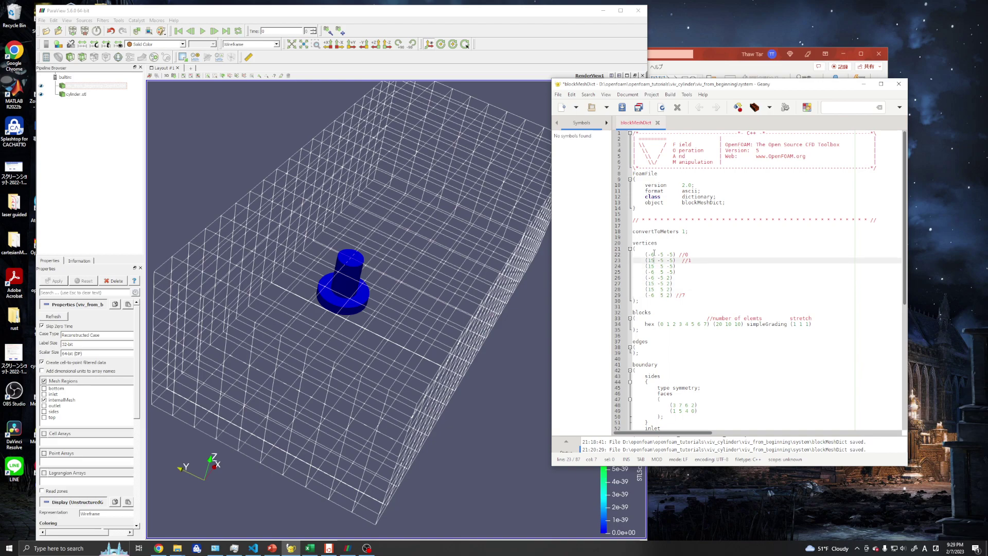
key("BackSpace")
type("6")
key("Down")
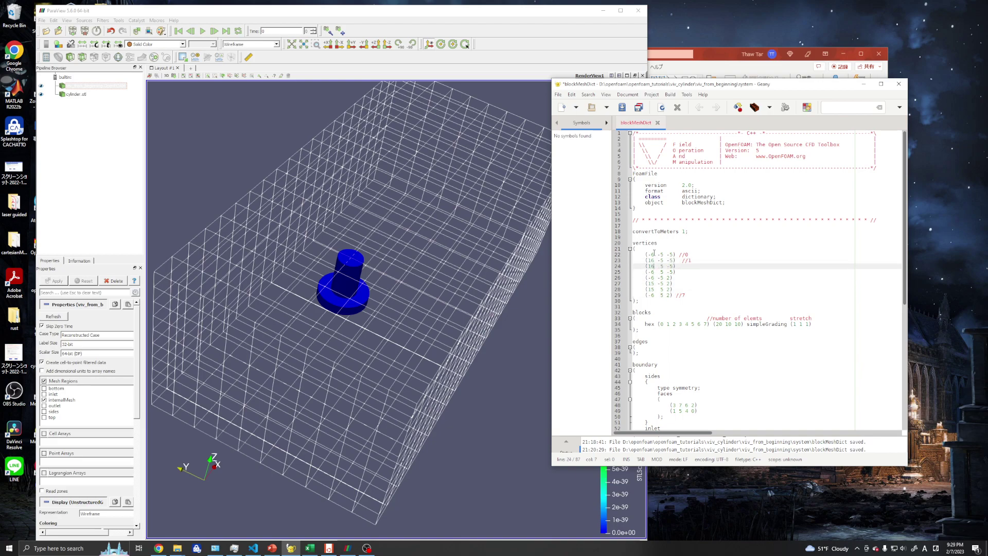
key("Down")
key("Down")
key("Down")
key("BackSpace")
type("6")
key("Down")
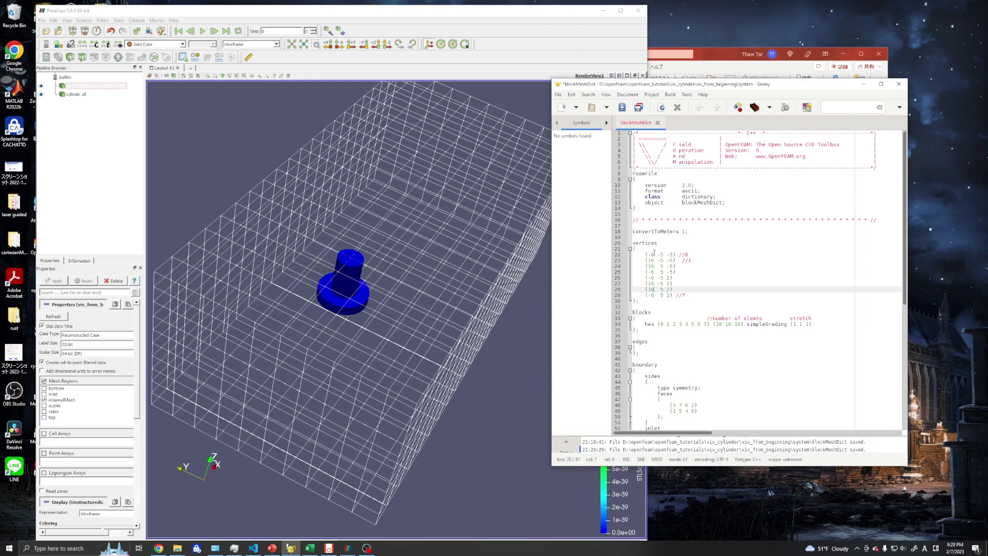
key("Up")
key("Up")
key("Up")
key("Up")
key("Up")
key("Up")
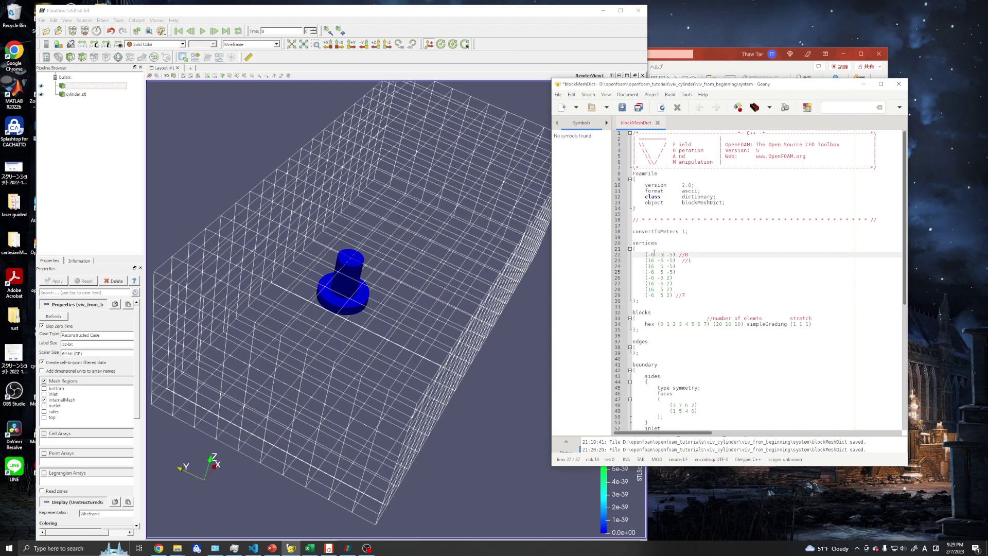
Change the vertex y coordinates to -7 and 7.
key("Down")
key("BackSpace")
type("7")
key("Down")
key("Down")
key("BackSpace")
type("7")
key("Down")
key("BackSpace")
type("7")
key("Down")
key("BackSpace")
type("7")
key("Down")
key("BackSpace")
type("7")
key("Down")
key("BackSpace")
type("7")
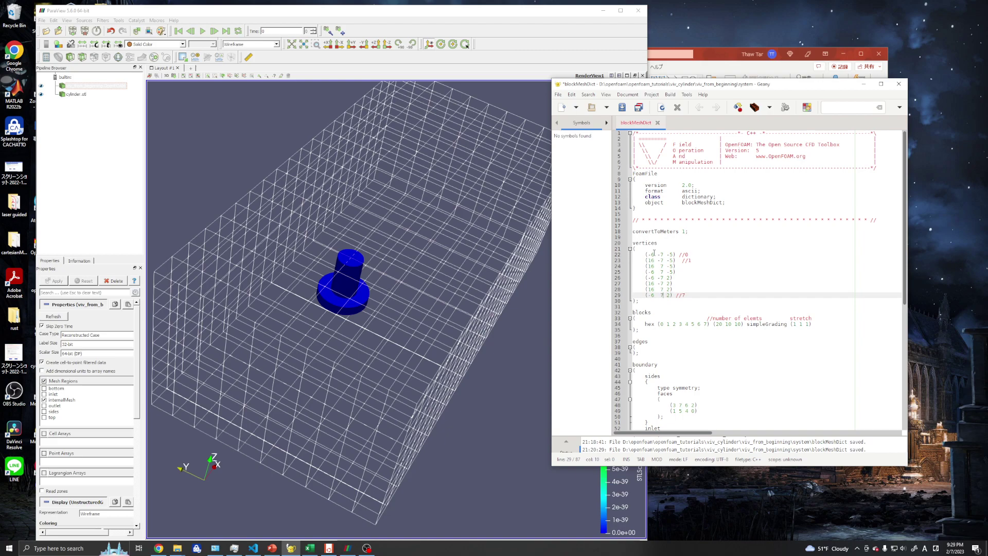
key("Up")
key("Up")
key("Up")
key("Up")
key("Up")
key("Up")
key("Up")
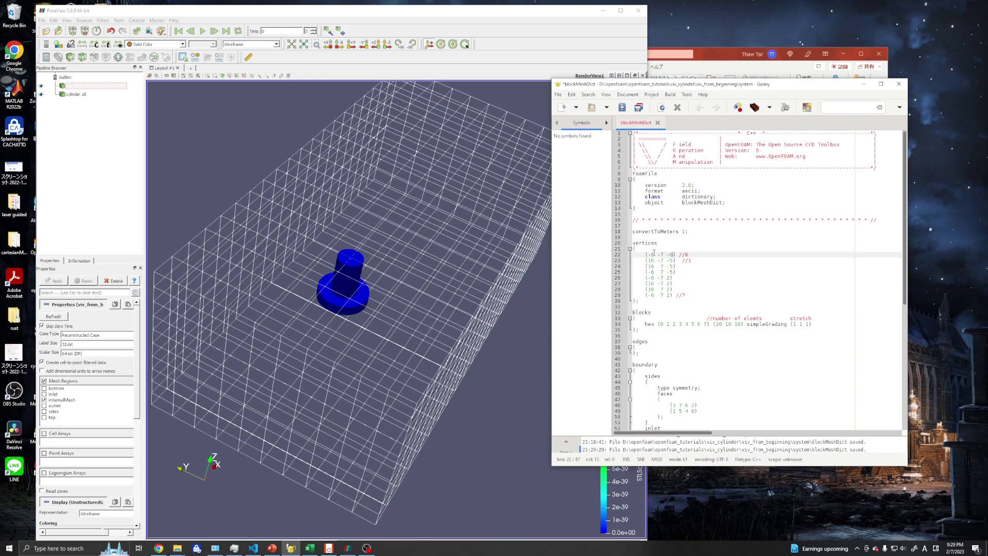
Change the vertex z coordinates to -6 and 2 and save blockMeshDict.
key("Down")
key("BackSpace")
type("6")
key("Down")
key("BackSpace")
type("6")
key("Down")
key("BackSpace")
type("6")
key("Down")
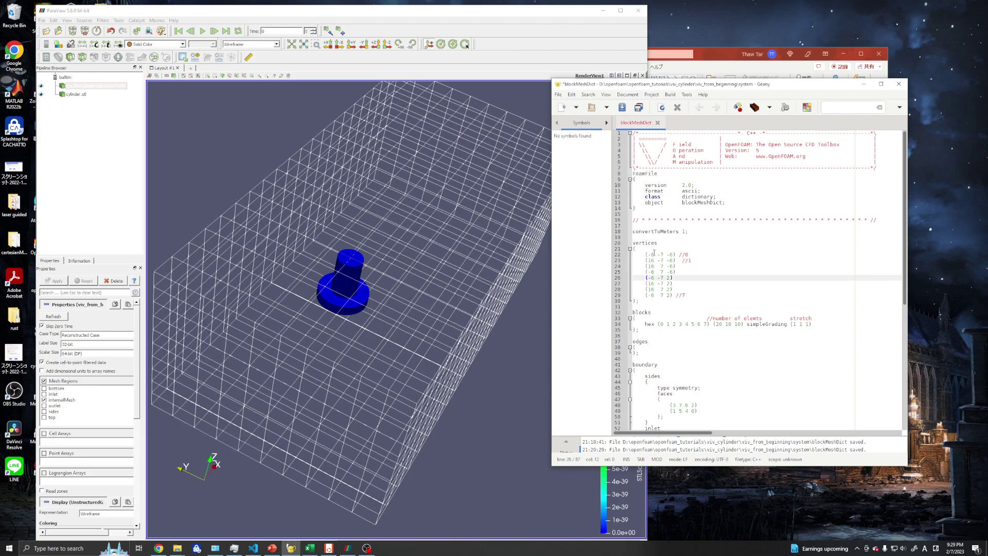
key("ctrl+s")
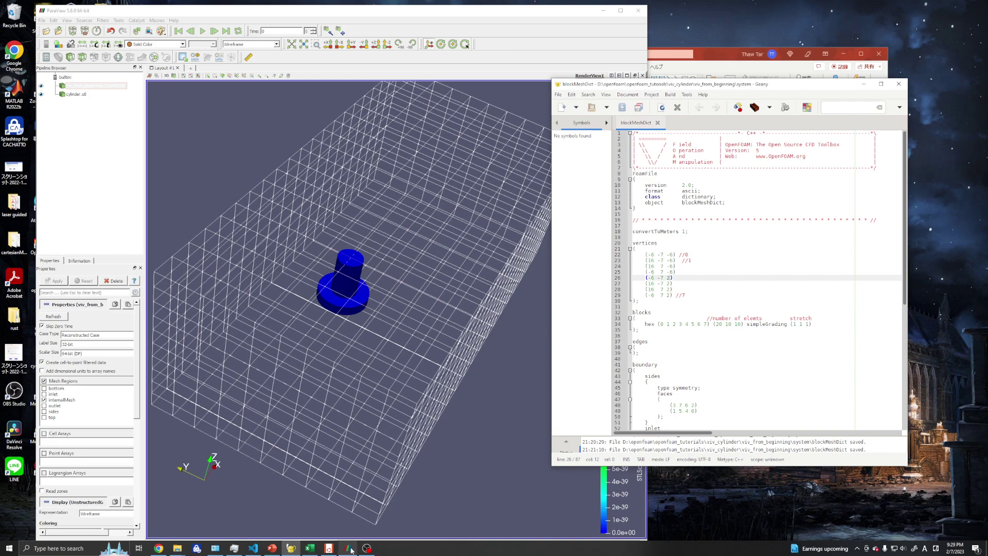
Clean the case with foamCleanTutorials and rerun blockMesh in the WSL terminal.
left_click(328, 548)
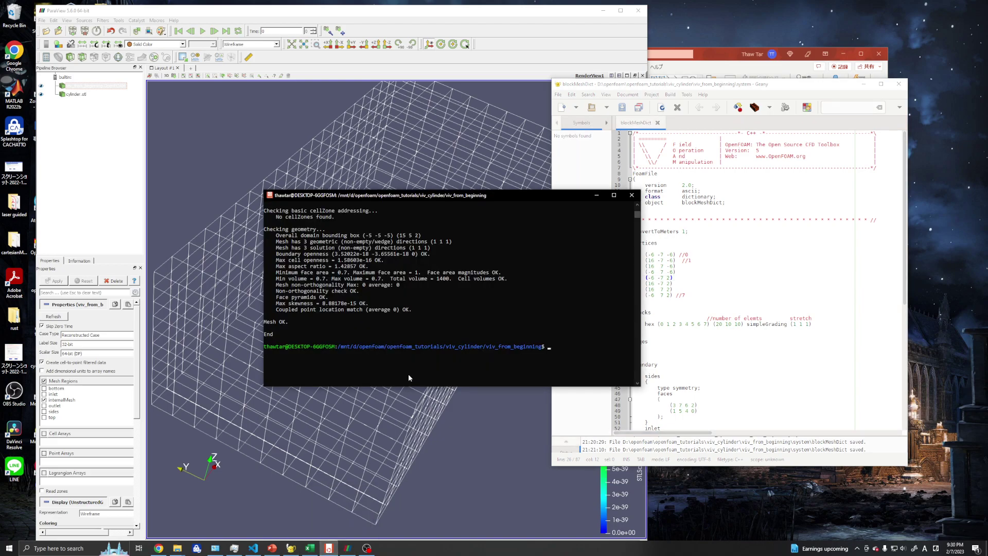
type("blockMesh")
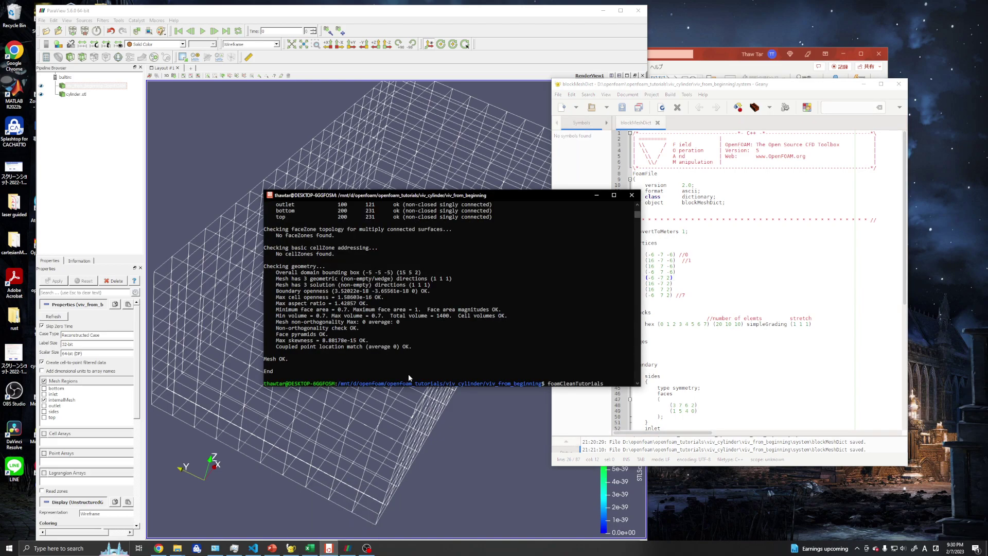
key("Up")
key("Return")
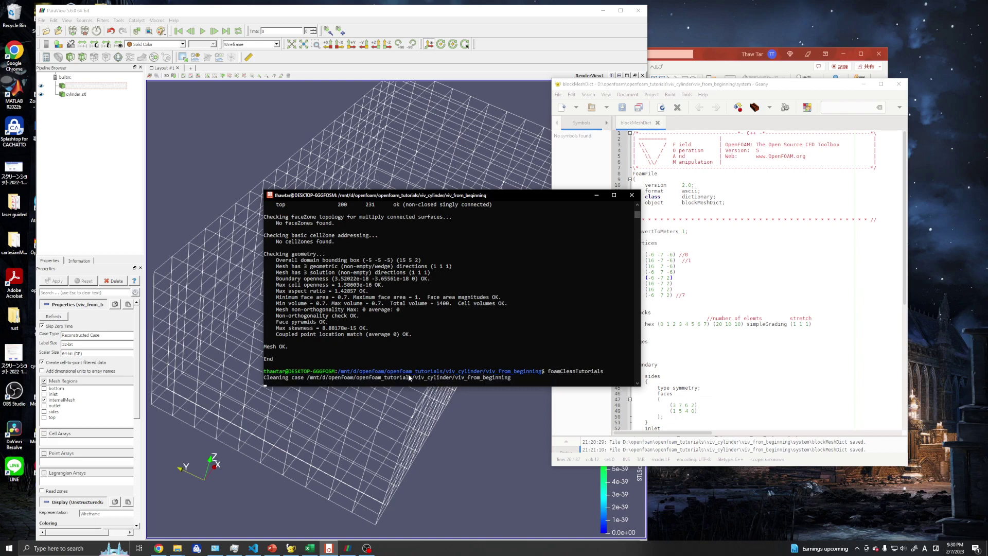
key("Up")
key("Up")
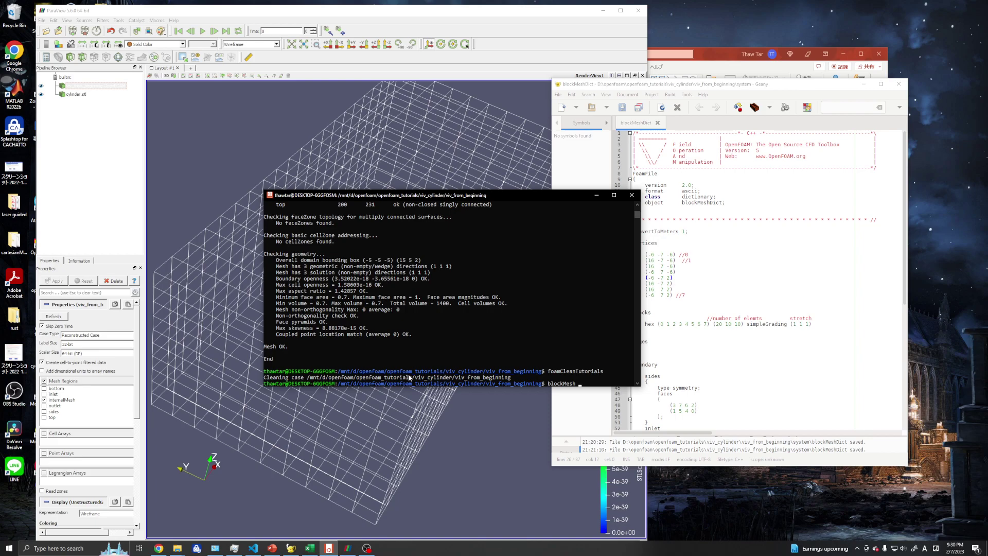
key("Return")
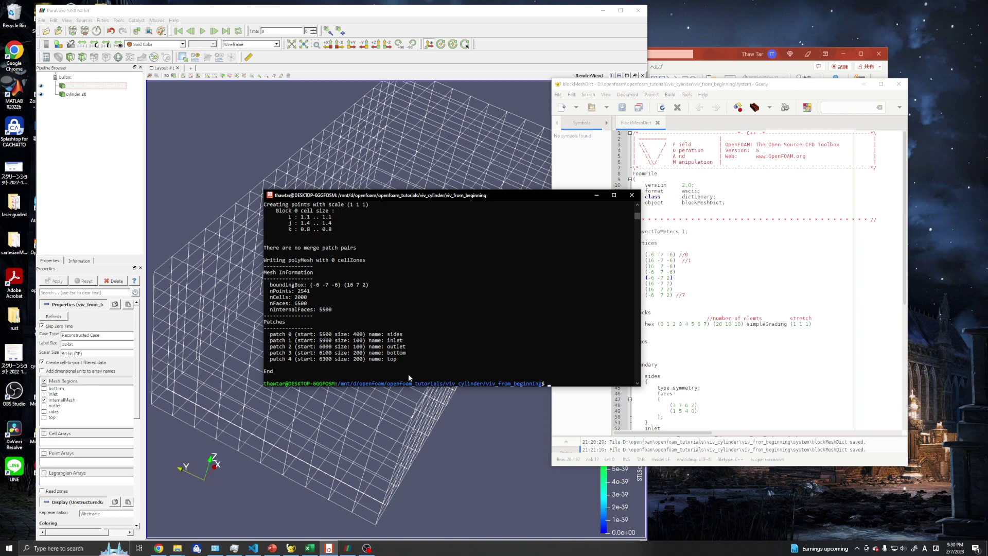
Turn off Skip Zero Time and apply to reload the regenerated mesh in ParaView.
left_click(212, 170)
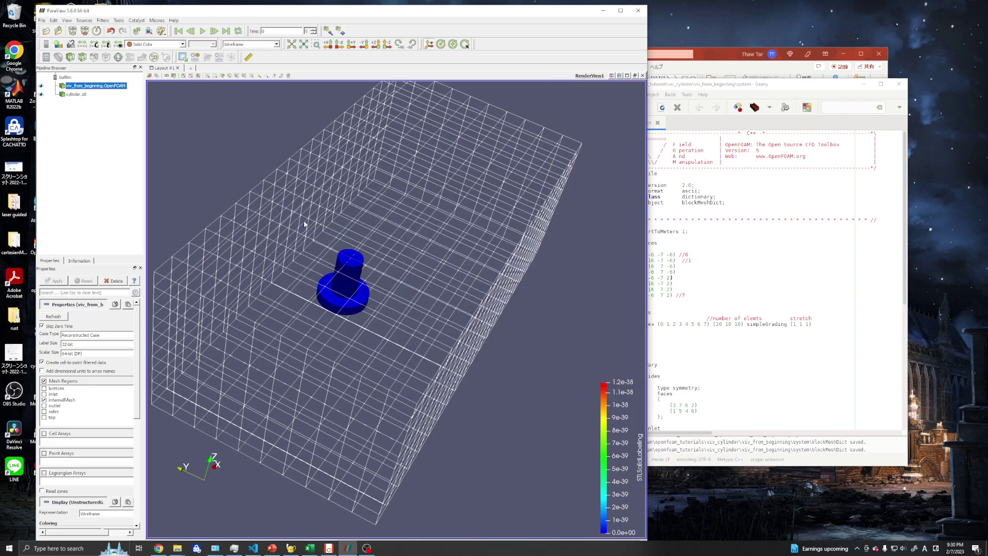
left_click_drag(313, 266, 370, 291)
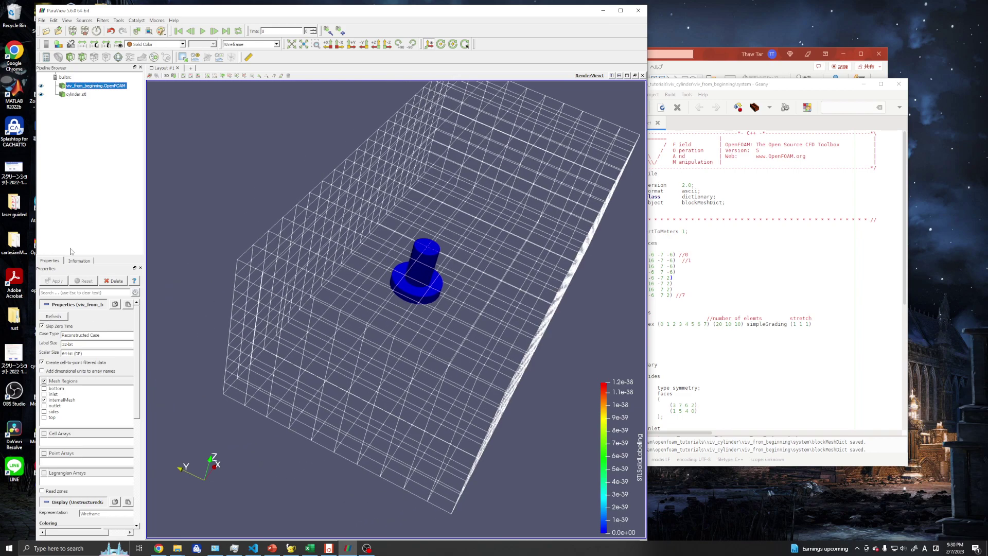
left_click(42, 327)
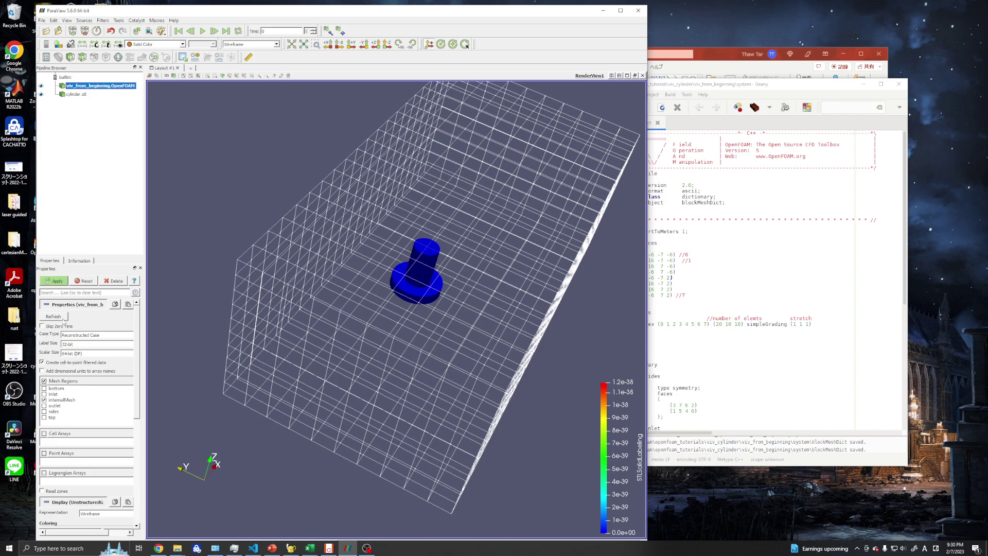
left_click(52, 282)
Orbit the view to check the enlarged wireframe box around the cylinder.
left_click_drag(304, 282, 404, 333)
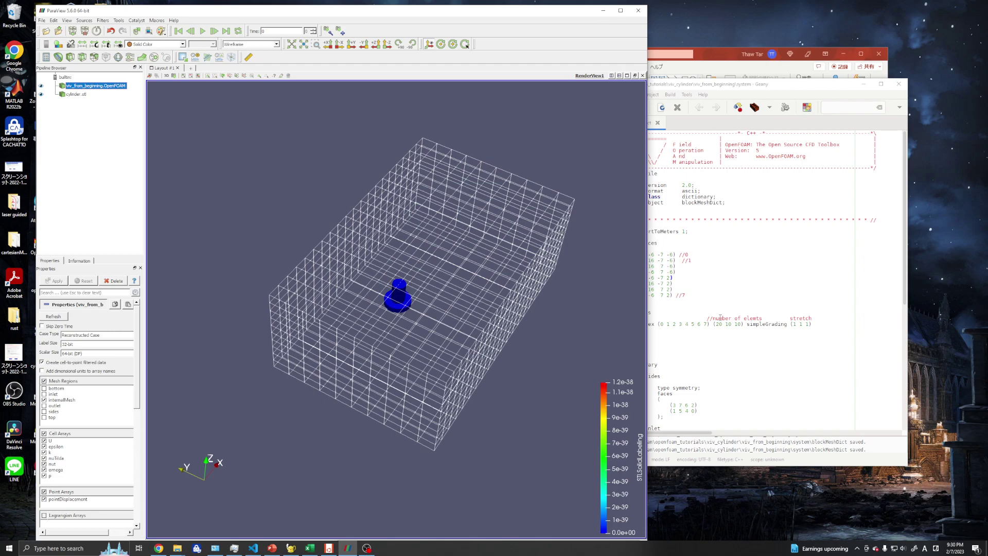
mouse_move(423, 334)
left_mouse_down()
mouse_move(363, 282)
mouse_move(437, 327)
left_mouse_up()
mouse_move(410, 278)
left_mouse_down()
mouse_move(417, 309)
mouse_move(439, 319)
mouse_move(396, 292)
left_mouse_up()
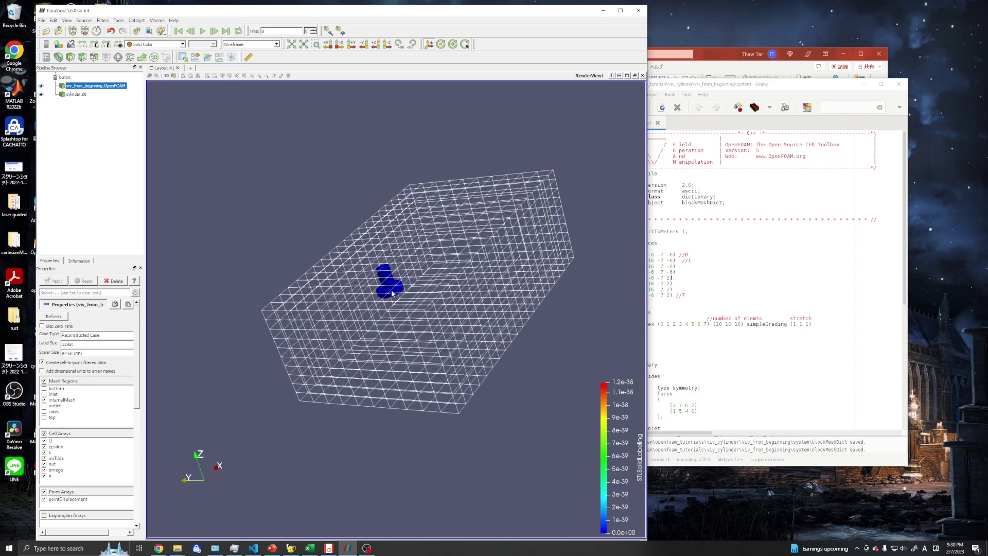